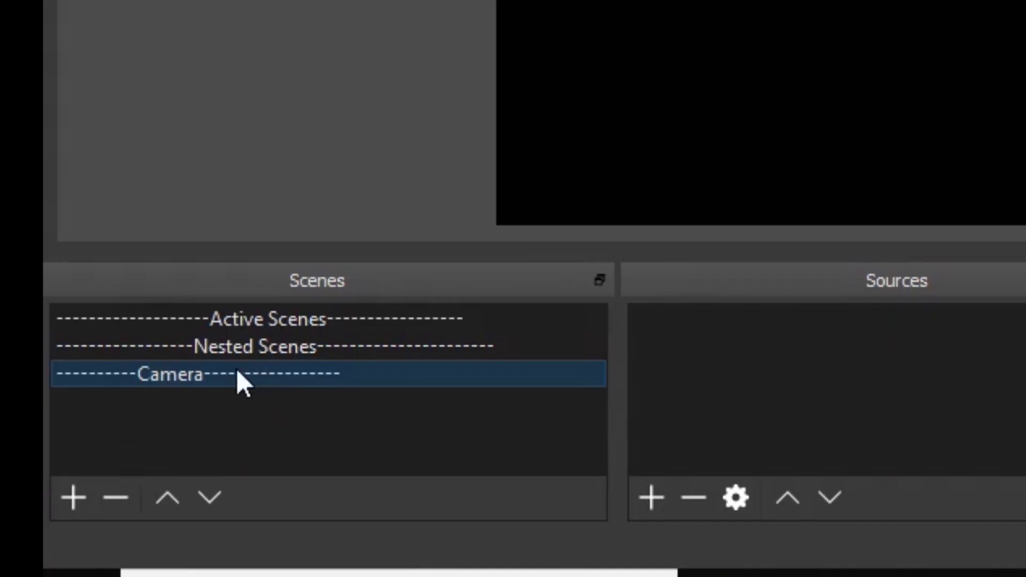
Step: Look through the Active Scenes, Nested Scenes and Camera divider scenes in the scene list
left_click(293, 320)
left_click(300, 376)
left_click(318, 345)
left_click(322, 325)
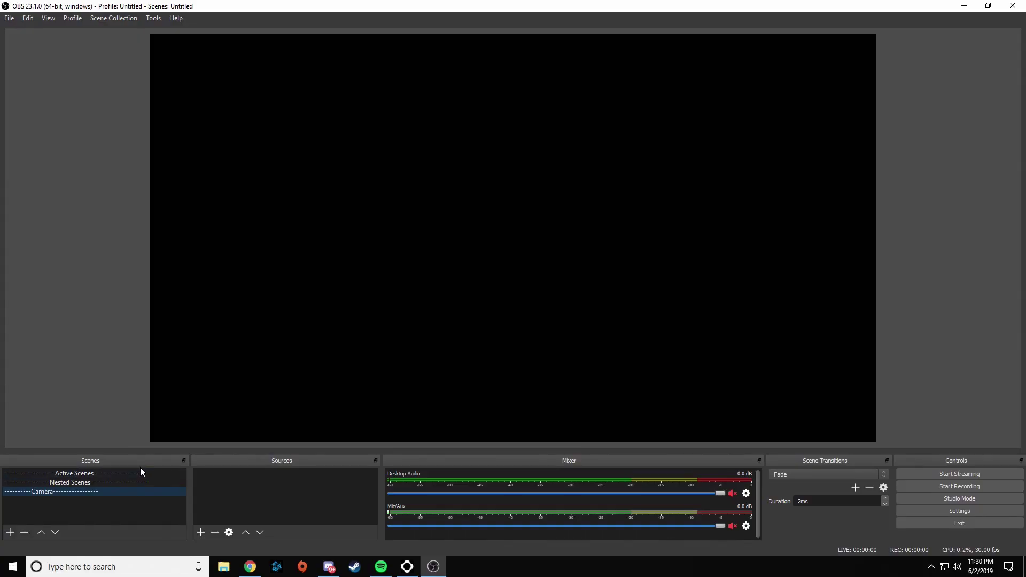
left_click(128, 475)
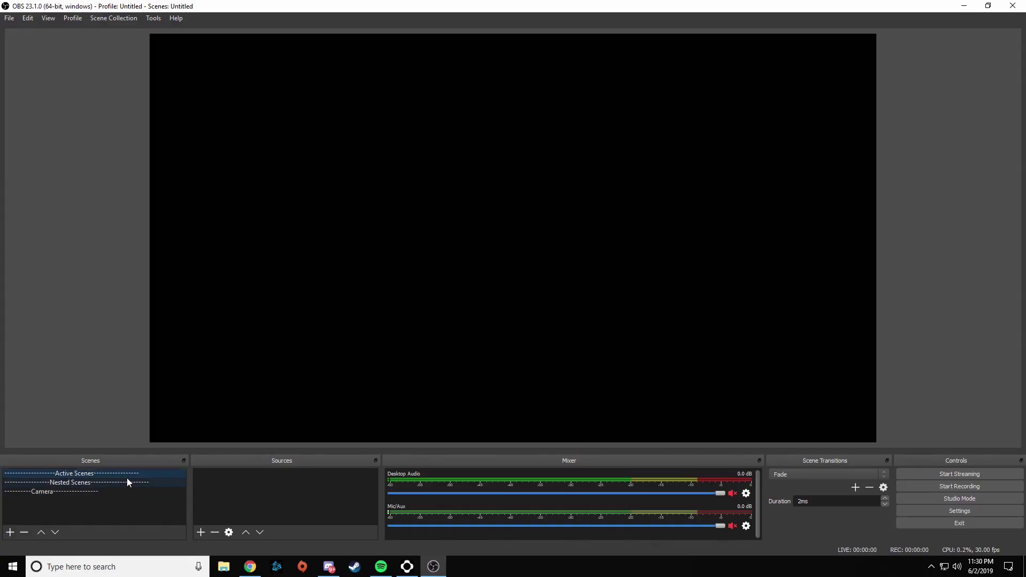
left_click(127, 482)
left_click(117, 492)
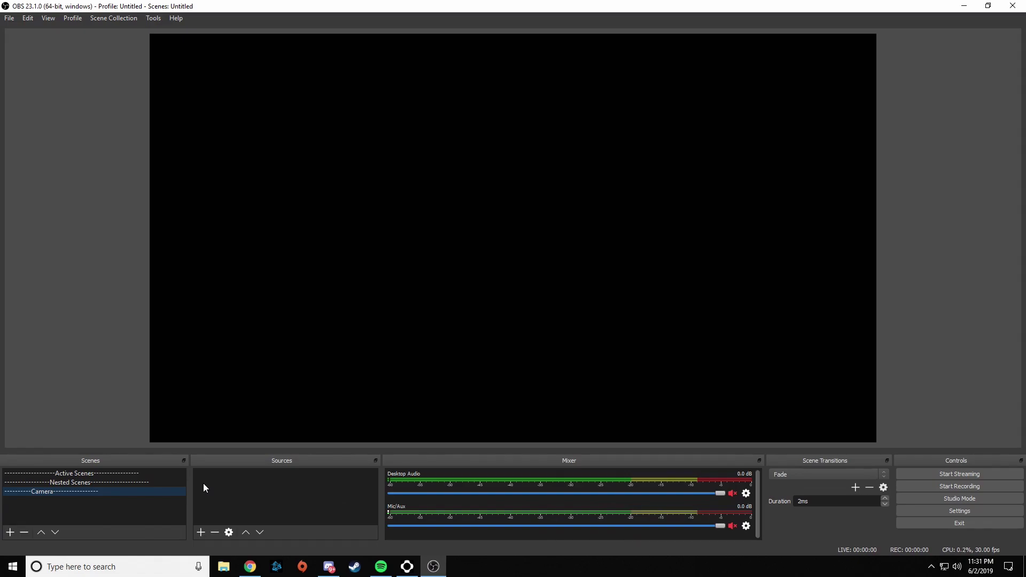
Step: Add a scene named Scene 2 and give it a new Media Source using the local file RainbowGif
left_click(10, 532)
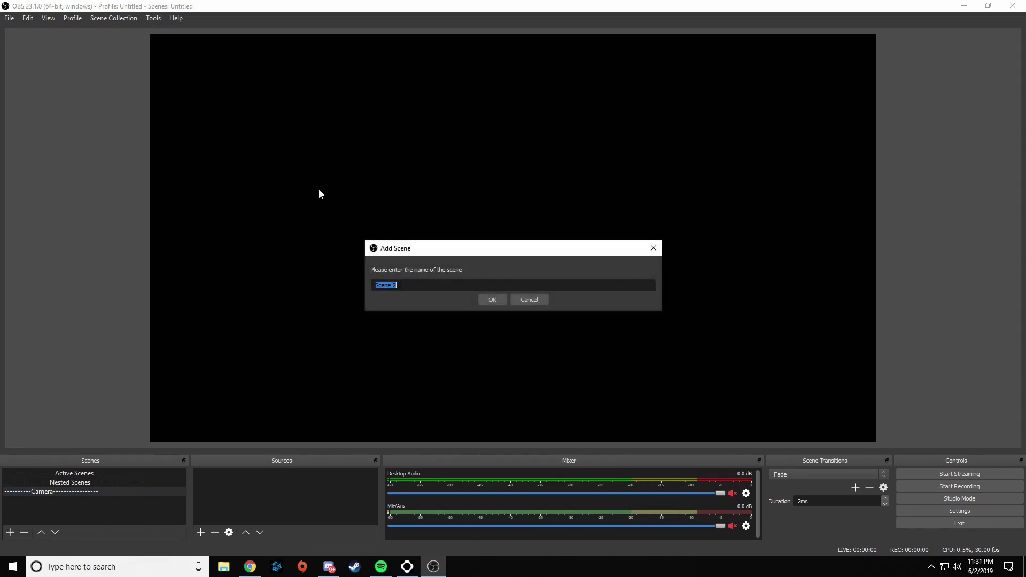
left_click(502, 299)
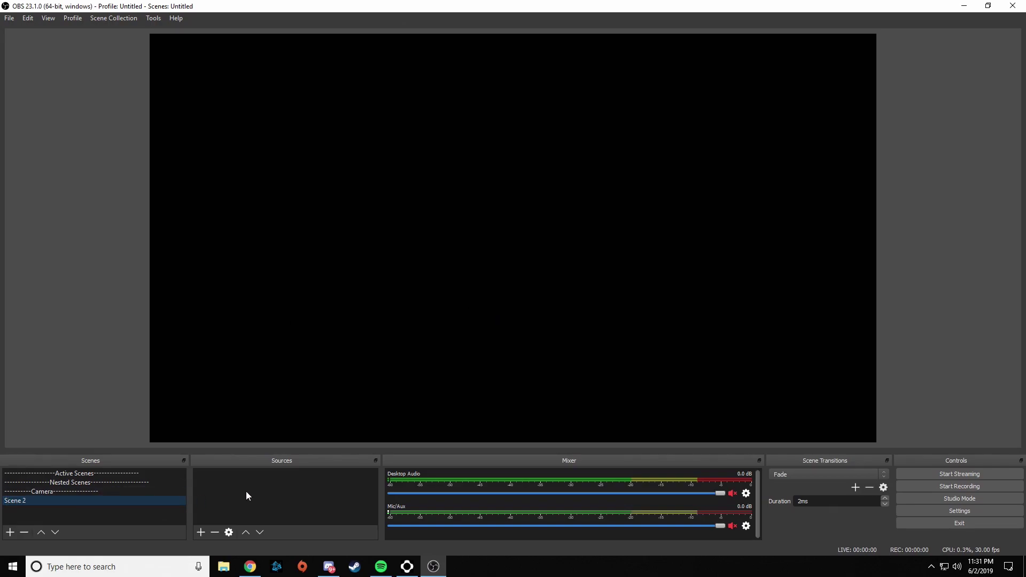
left_click(200, 533)
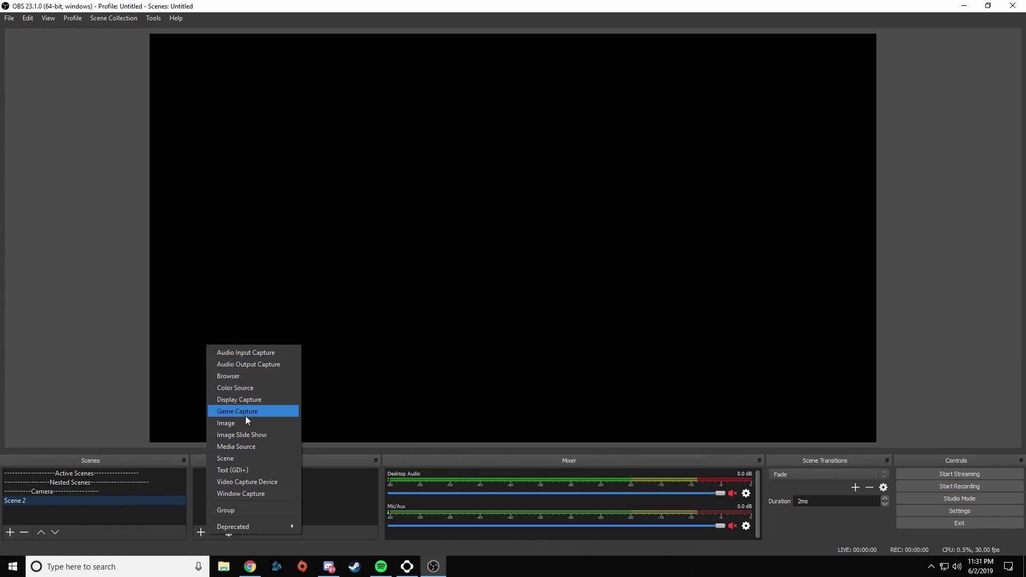
left_click(258, 446)
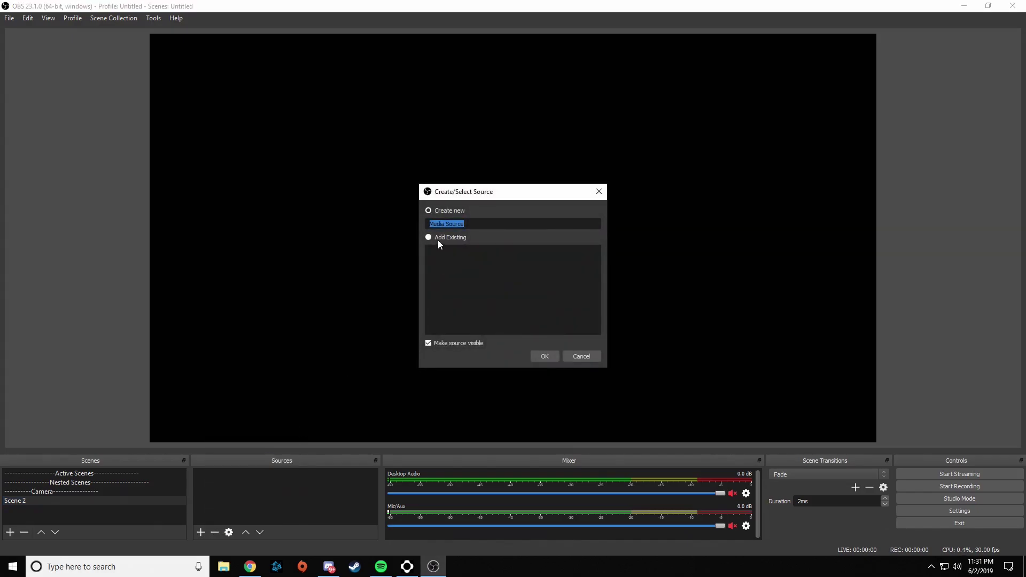
left_click(550, 361)
left_click(382, 360)
left_click(666, 346)
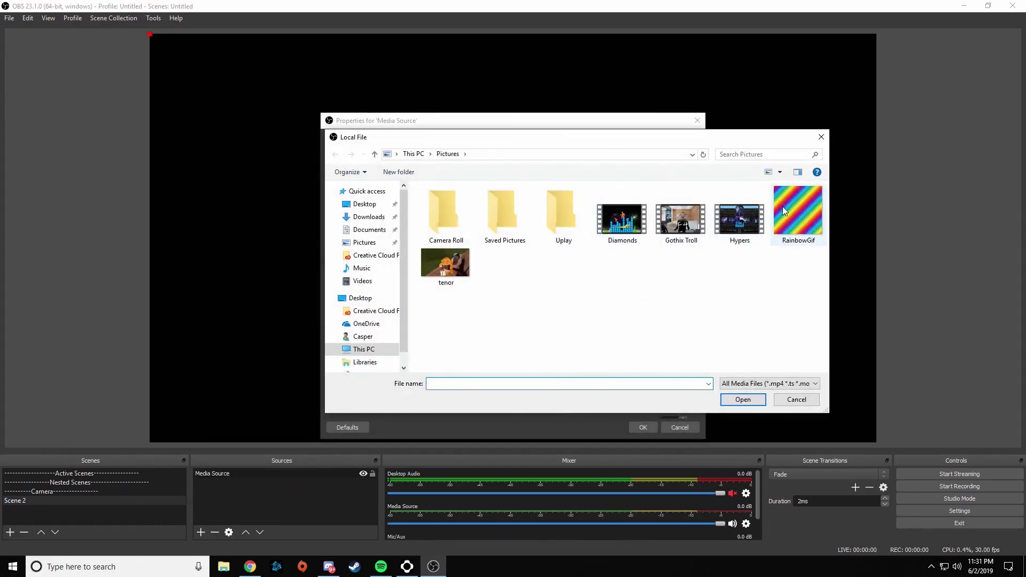
double_click(798, 216)
left_click(641, 428)
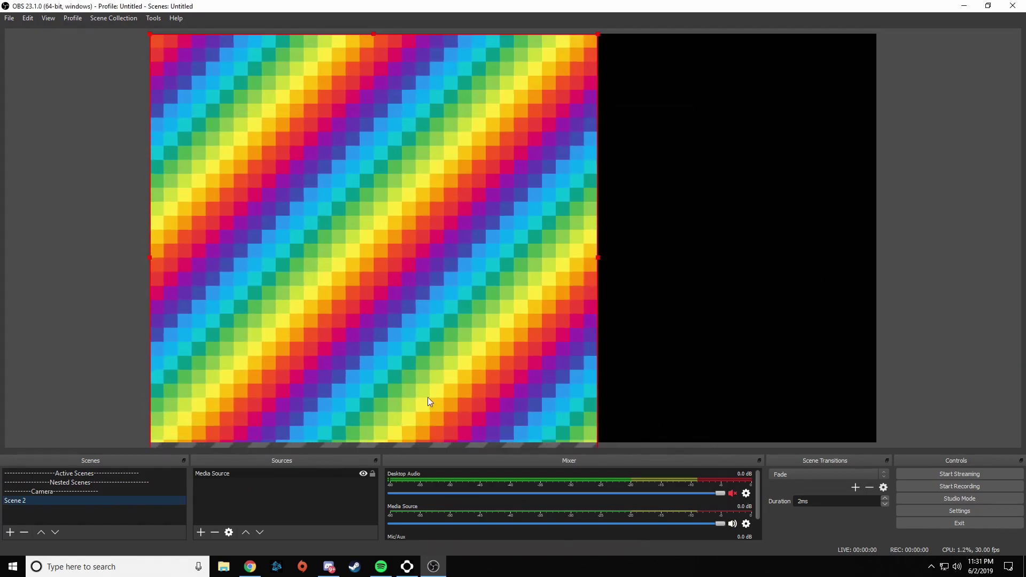
Step: Stretch the rainbow Media Source to the screen so it fills the whole canvas
left_click(268, 472)
right_click(268, 473)
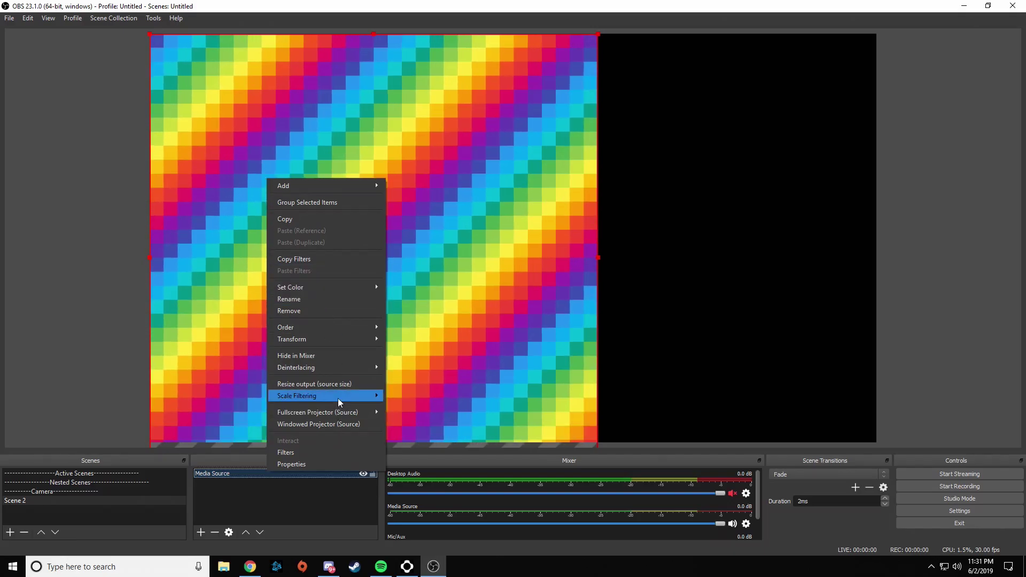
mouse_move(338, 342)
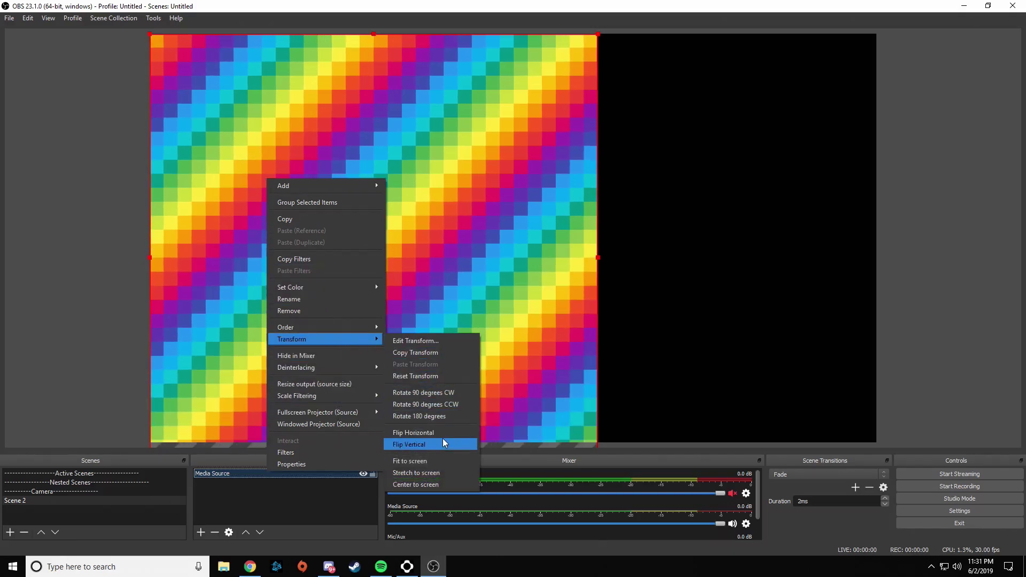
left_click(441, 473)
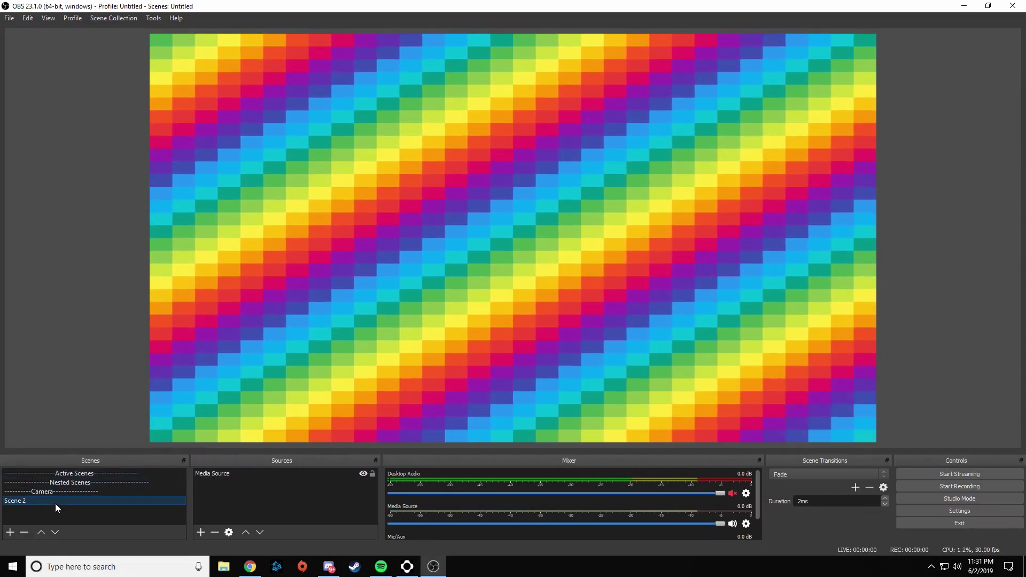
Step: Rename Scene 2 to Chroma Green and move it above the Camera divider, under Nested Scenes
right_click(55, 503)
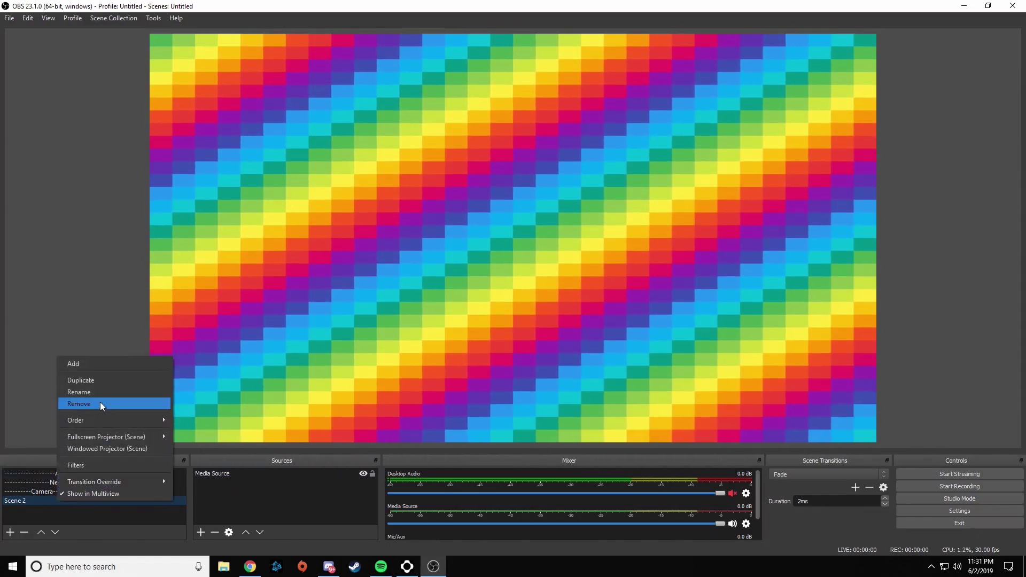
left_click(78, 391)
type("Scene 2")
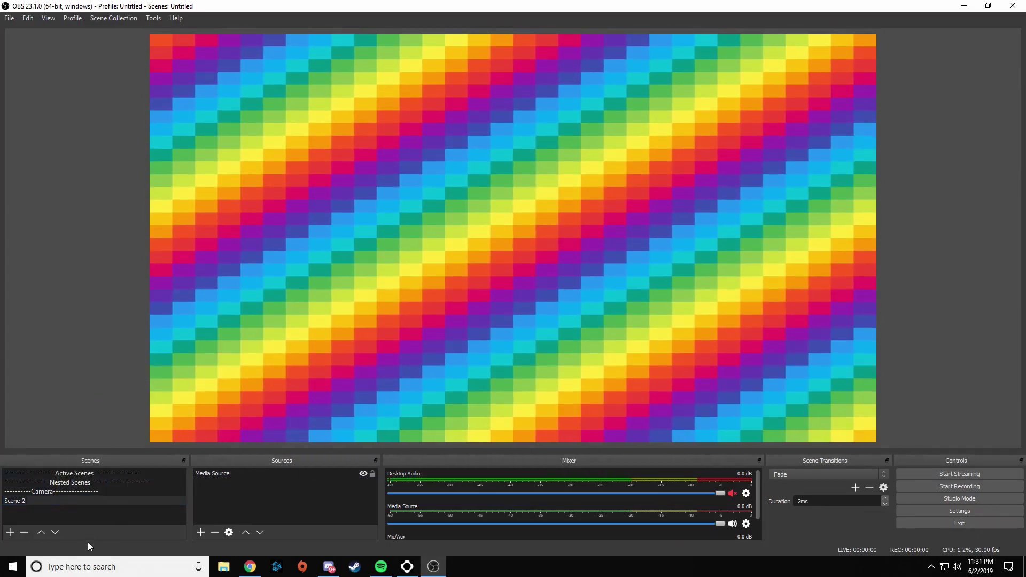
key("BackSpace")
key("BackSpace")
key("BackSpace")
type("CHrom")
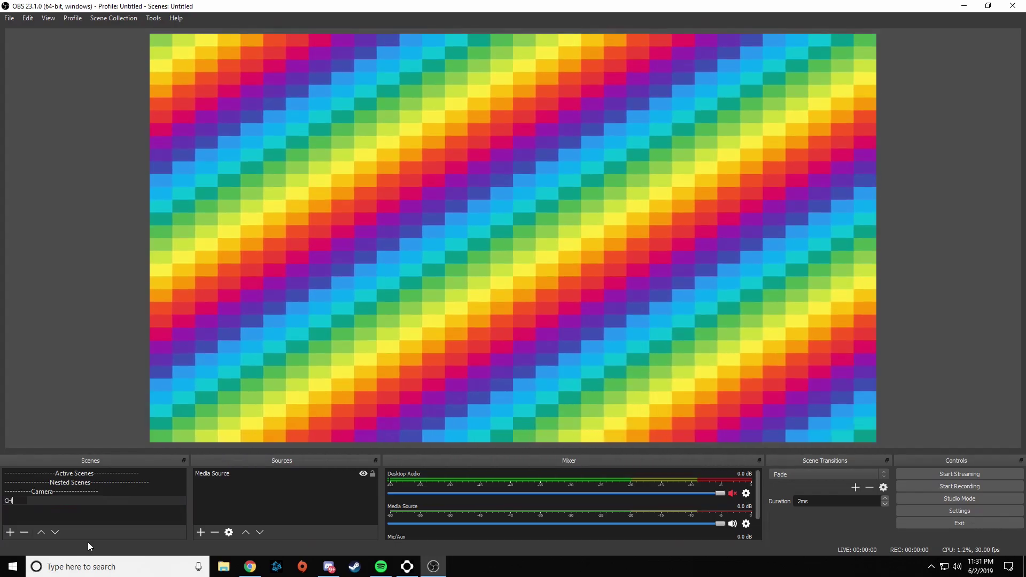
key("BackSpace")
key("BackSpace")
key("BackSpace")
key("BackSpace")
type("h")
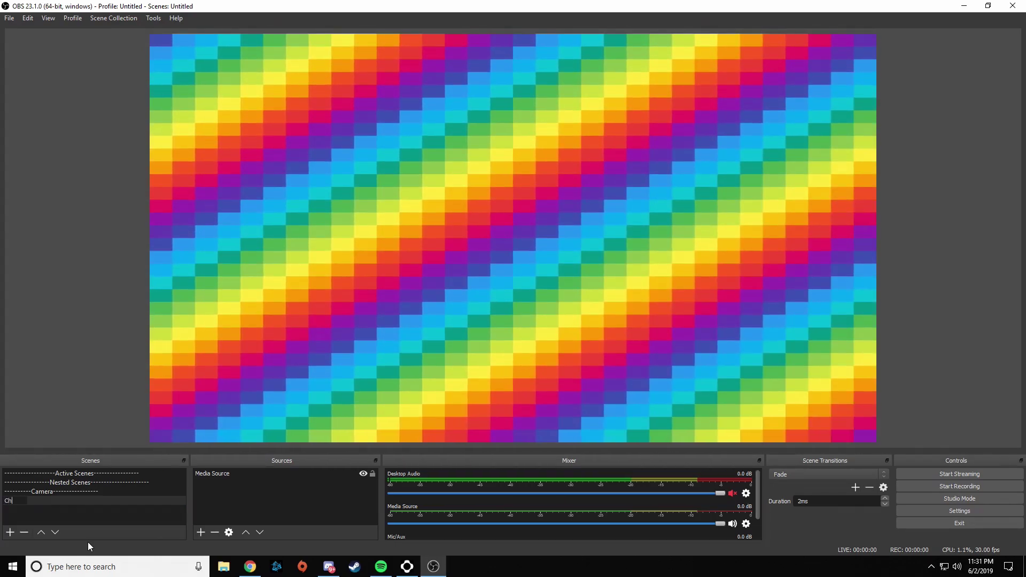
type("roma Green")
key("Return")
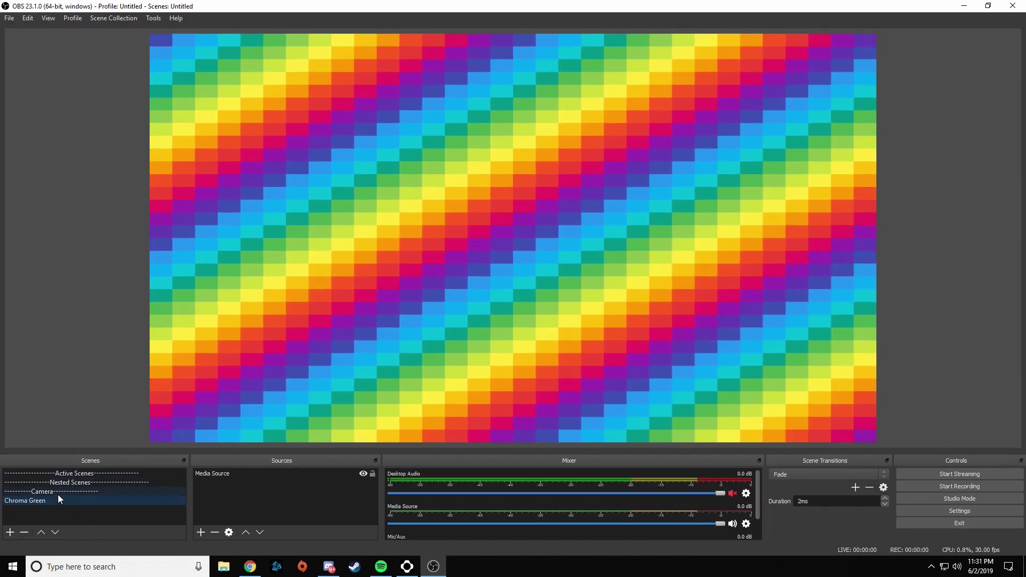
left_click_drag(58, 495, 58, 489)
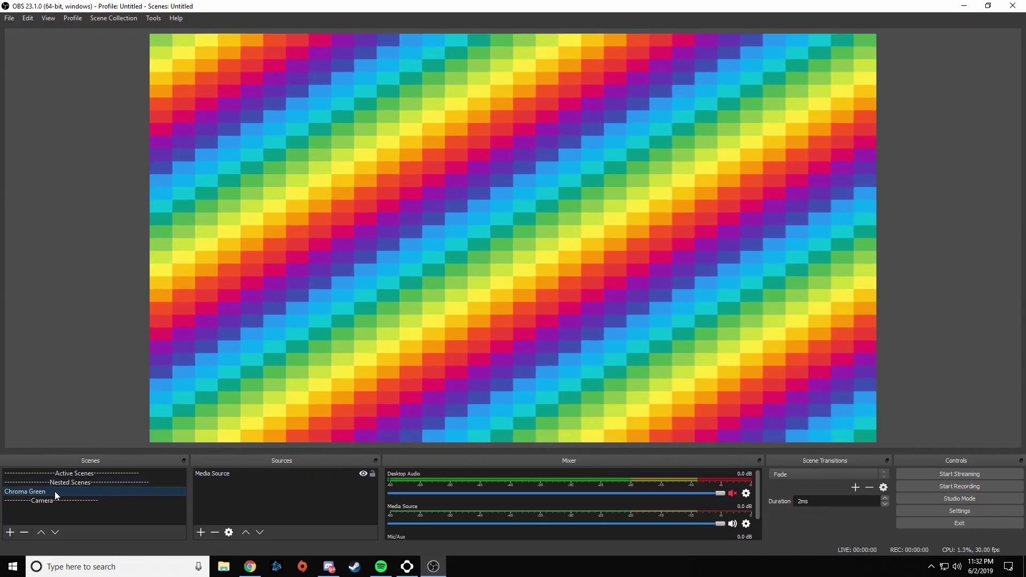
Step: Add a Chroma Key filter to the Chroma Green scene and set its key color spill reduction to 1
right_click(54, 492)
left_click(89, 455)
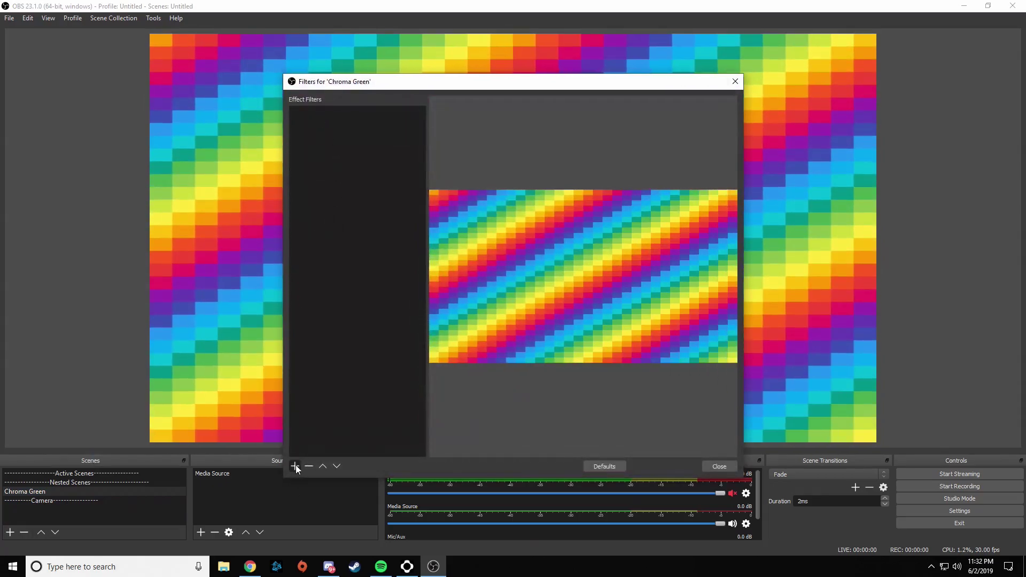
left_click(294, 466)
left_click(344, 364)
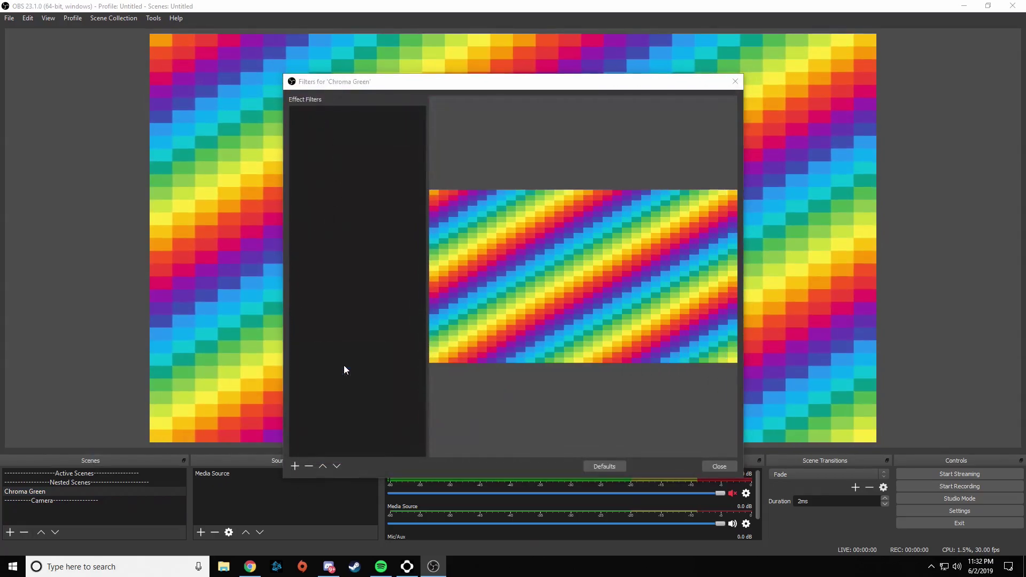
left_click(491, 300)
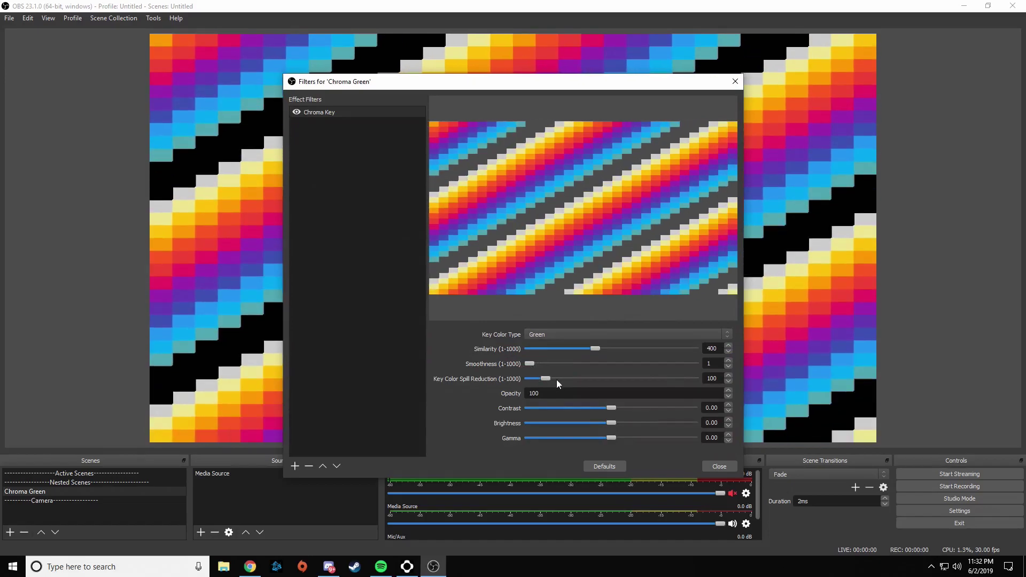
left_click_drag(557, 380, 524, 380)
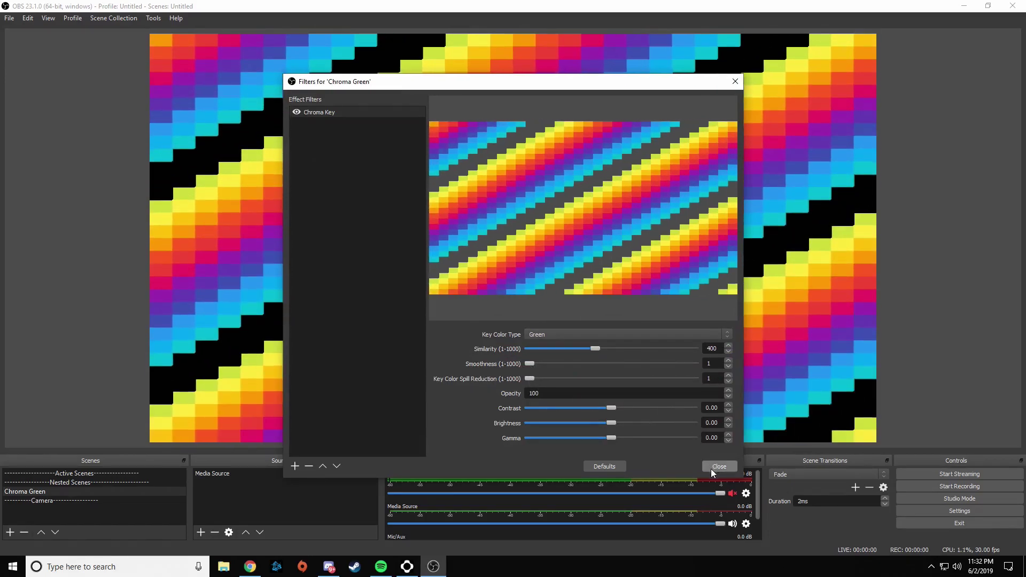
left_click(713, 466)
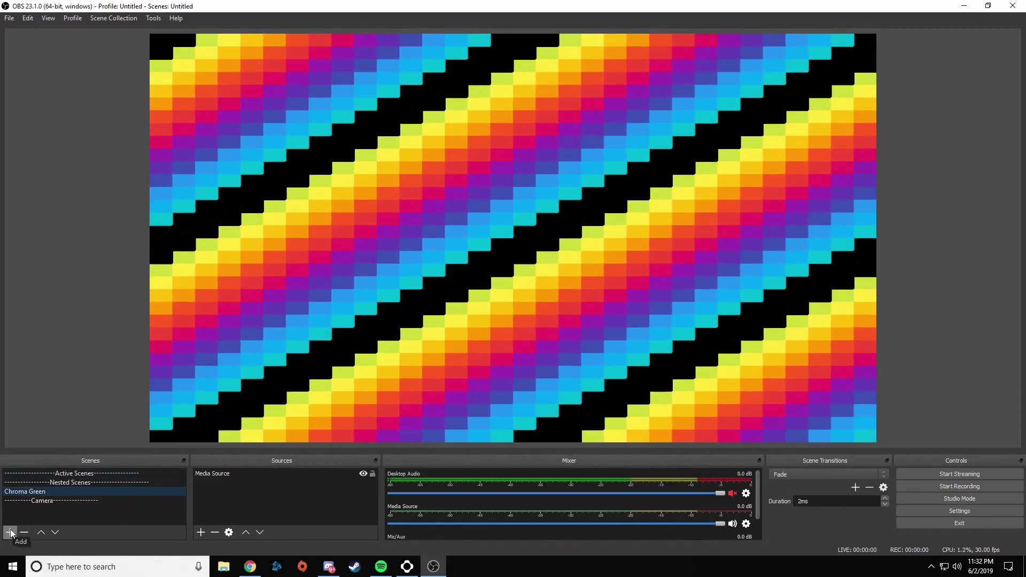
Step: Add another scene named Scene 2 and place it directly below Chroma Green in the scene list
left_click(10, 533)
key("Return")
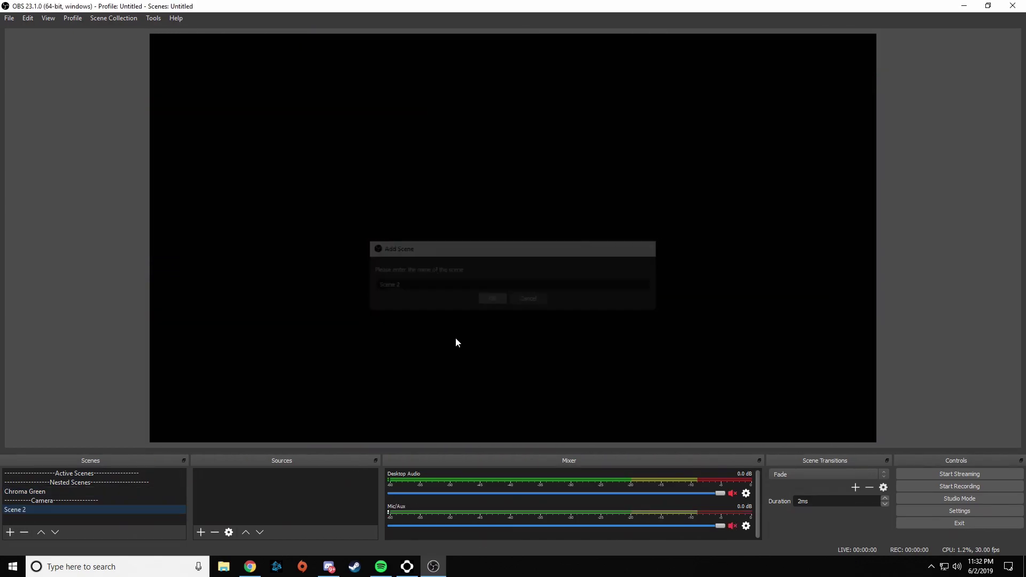
left_click_drag(24, 509, 29, 494)
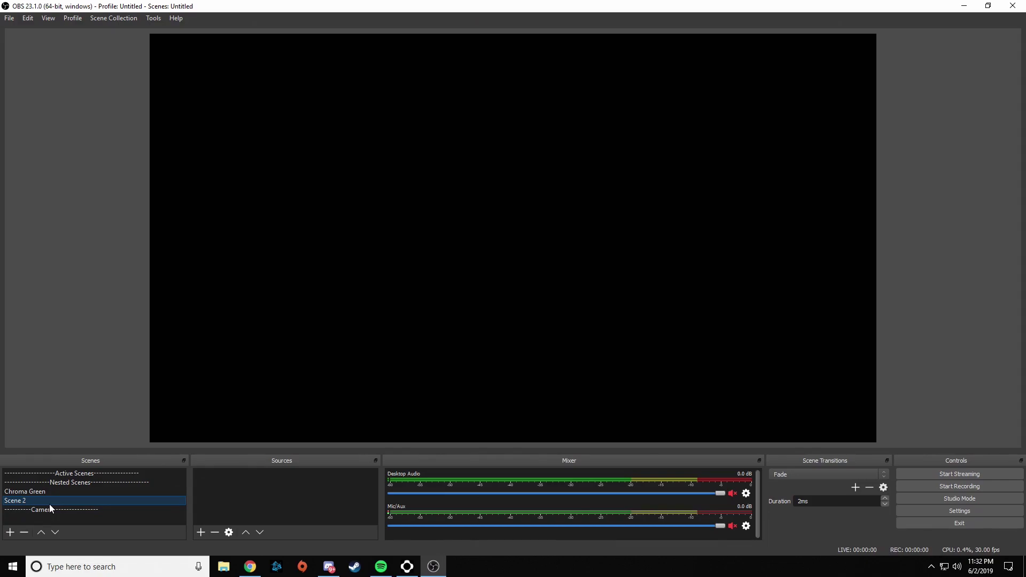
Step: Add the existing Chroma Green scene as a visible source in Scene 2
left_click(201, 532)
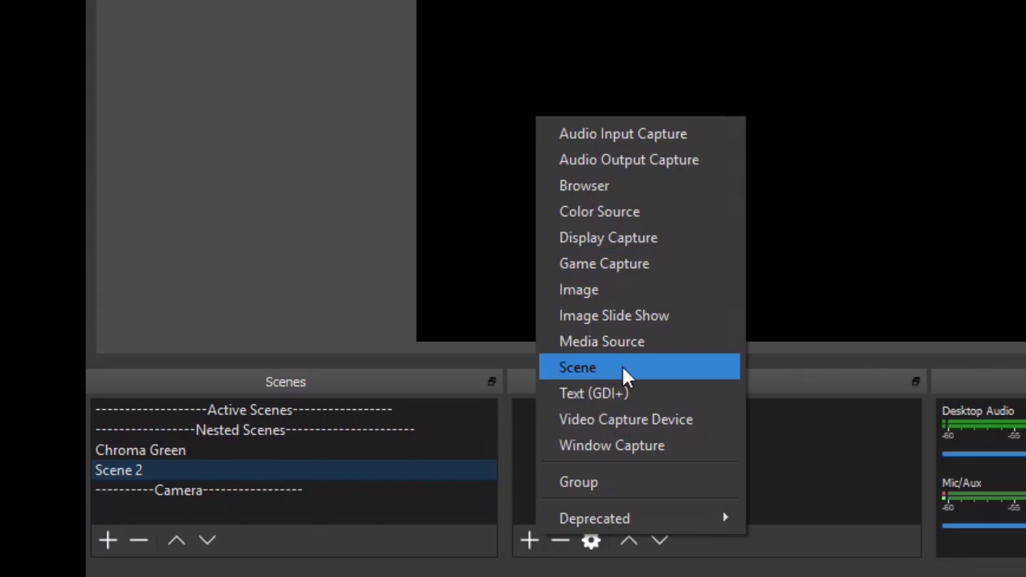
left_click(624, 368)
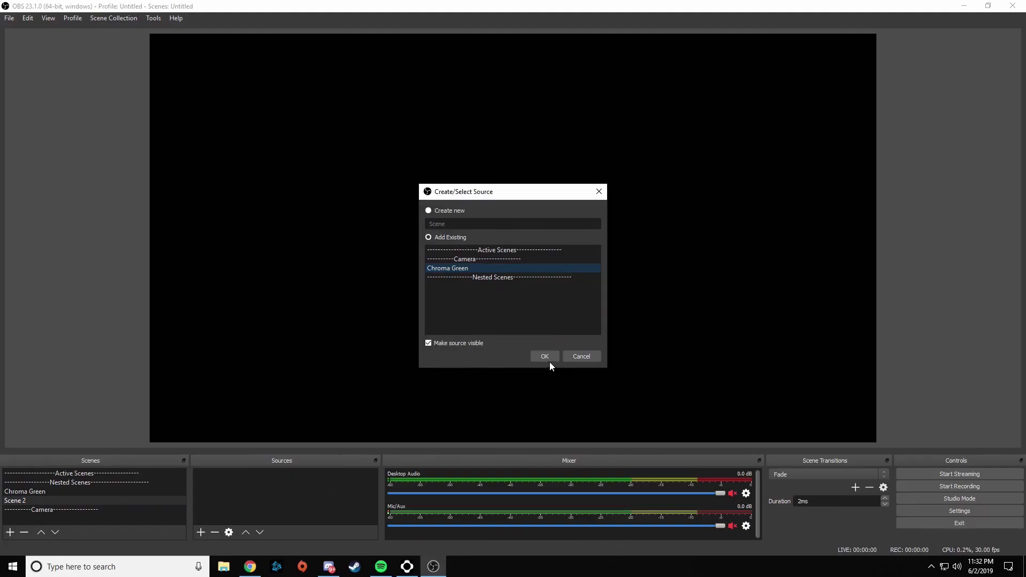
left_click(721, 410)
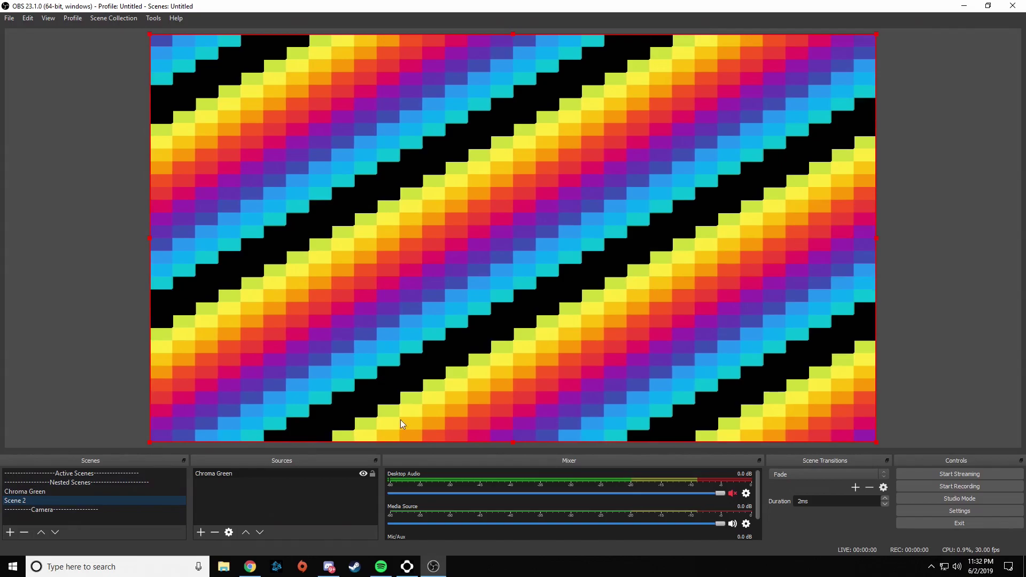
left_click(364, 496)
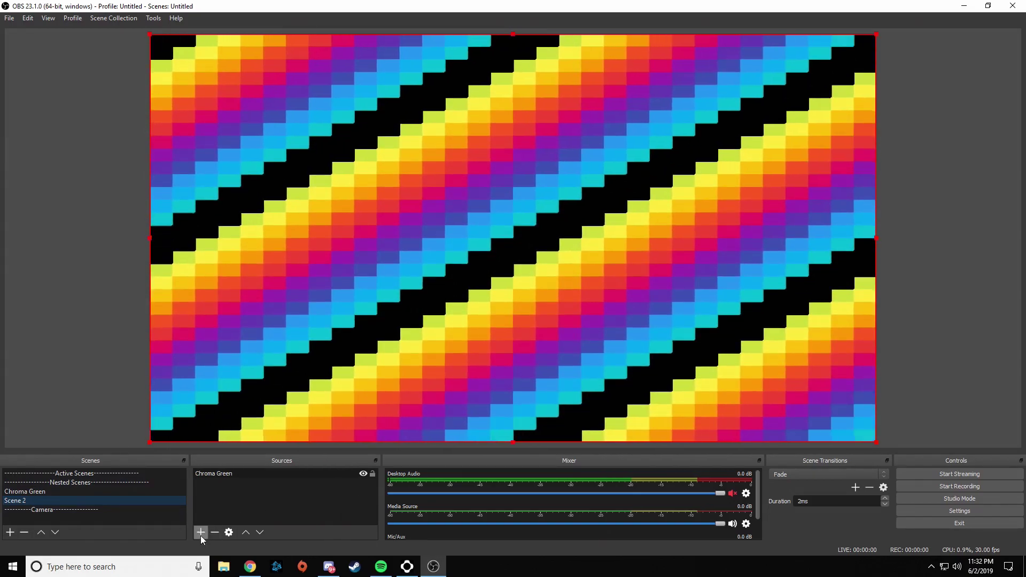
Step: Add an Image source to Scene 2 using CasperLogoExtraGlow and order it beneath the Chroma Green source
left_click(201, 532)
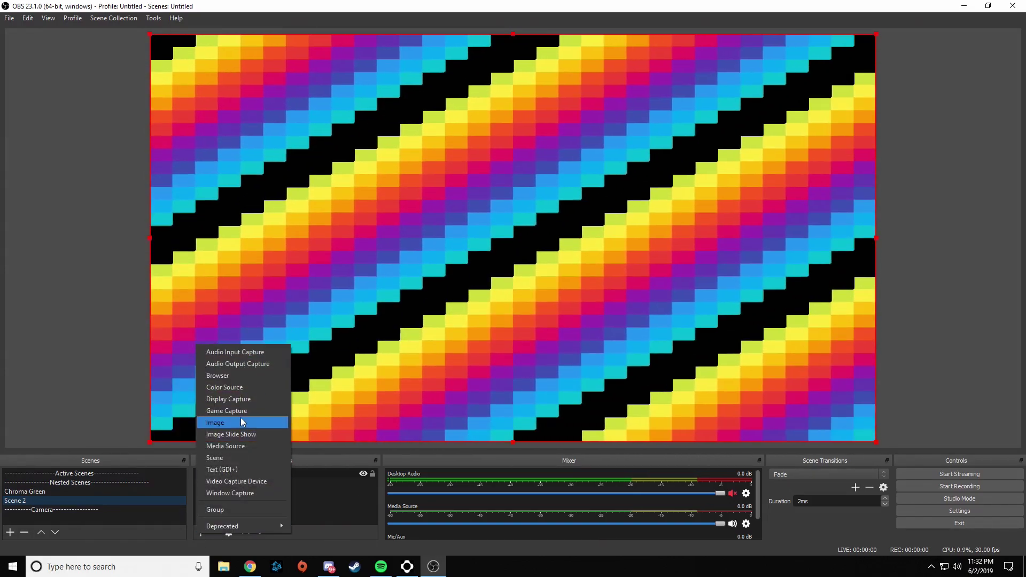
left_click(240, 422)
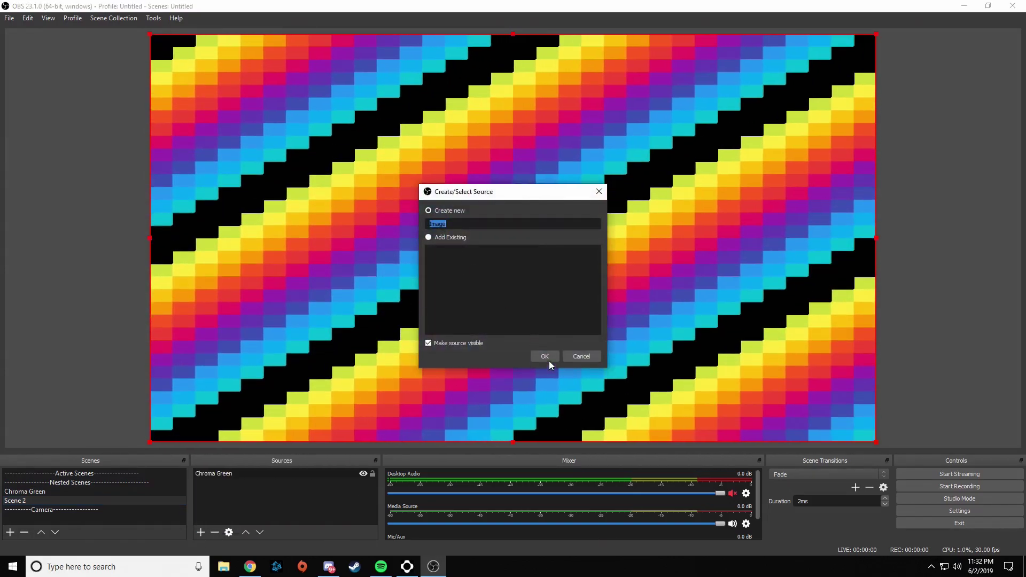
left_click(546, 356)
left_click(673, 348)
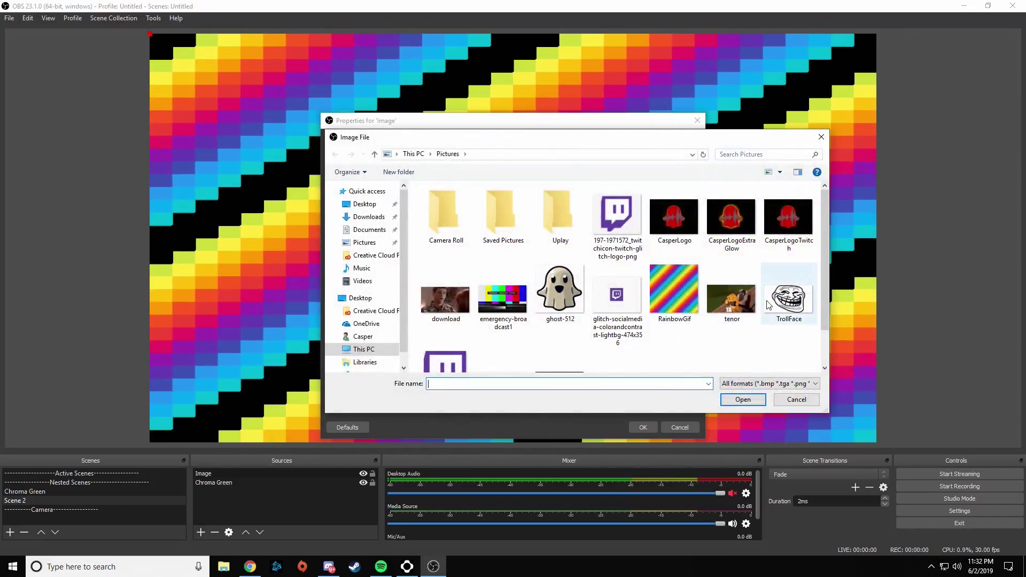
scroll(615, 283, "down", 1)
scroll(641, 284, "up", 1)
left_click(743, 217)
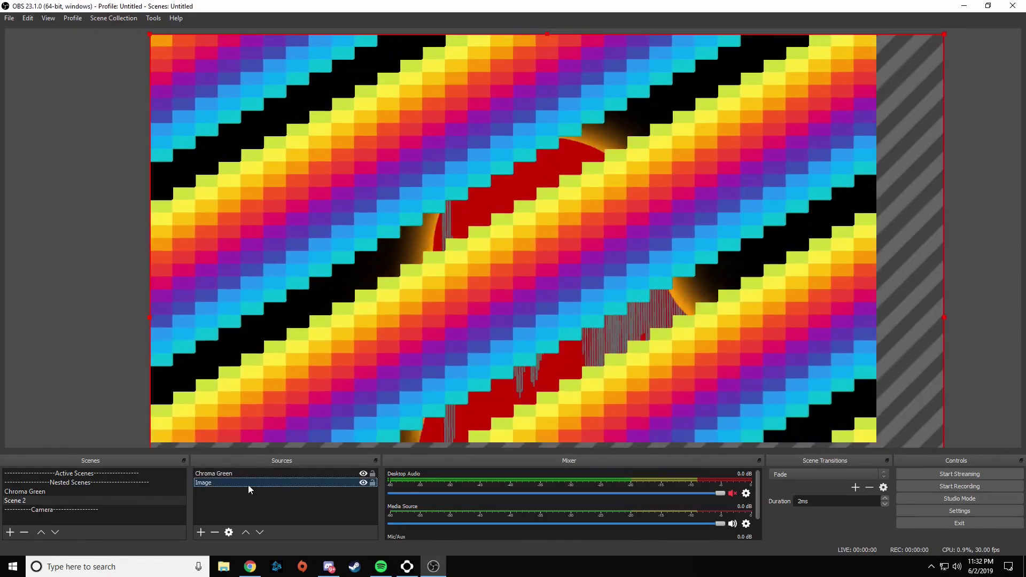
Step: Fit the logo image in Scene 2 to the screen
right_click(251, 480)
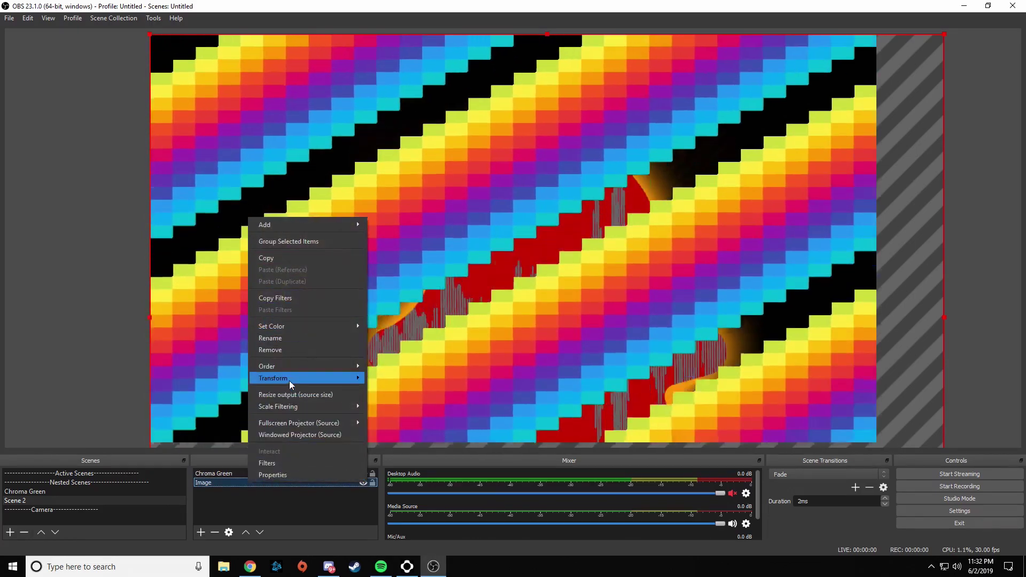
mouse_move(290, 380)
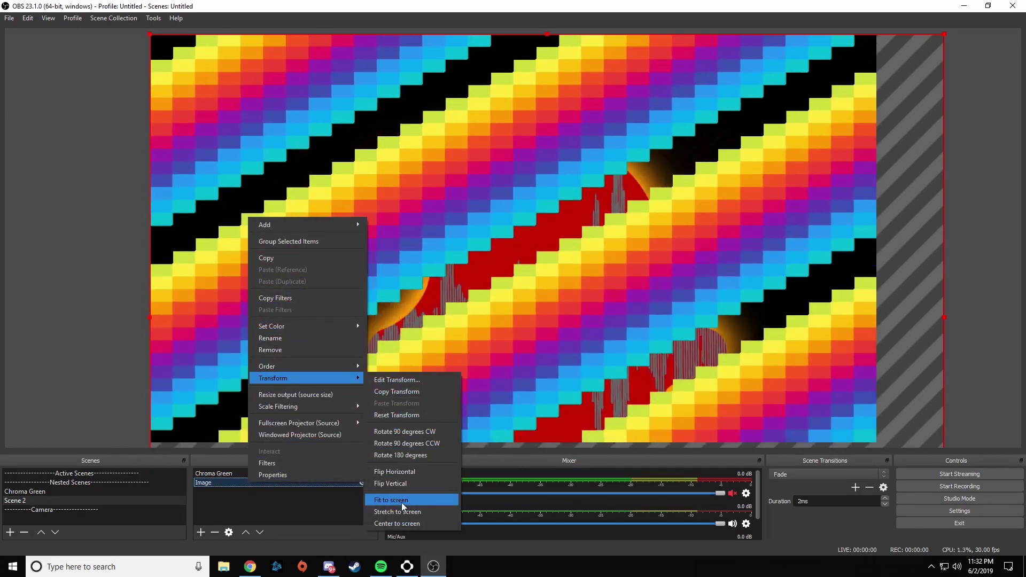
left_click(400, 501)
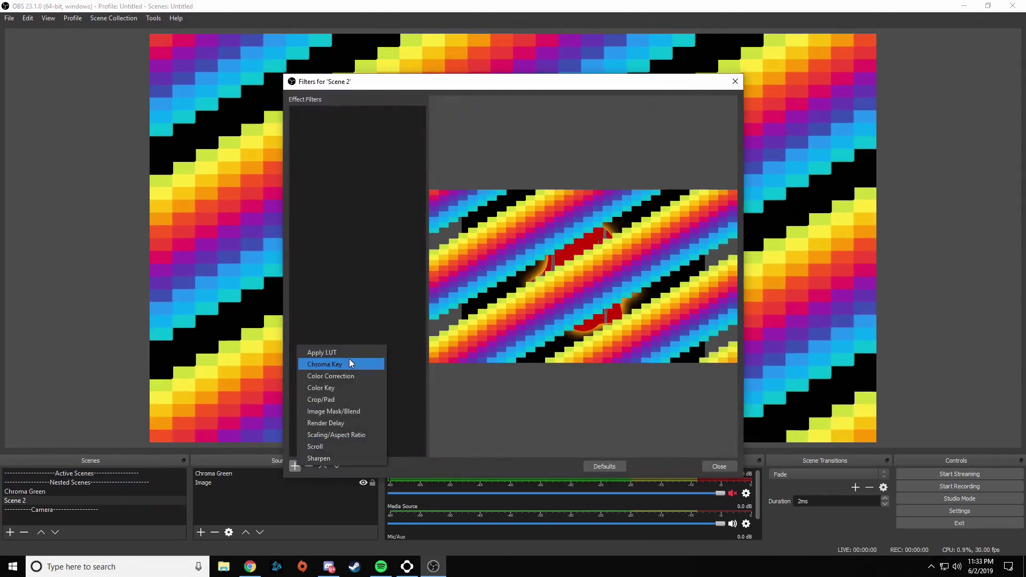
Step: Add a Chroma Key filter named Chroma Key Blue to Scene 2
left_click(349, 358)
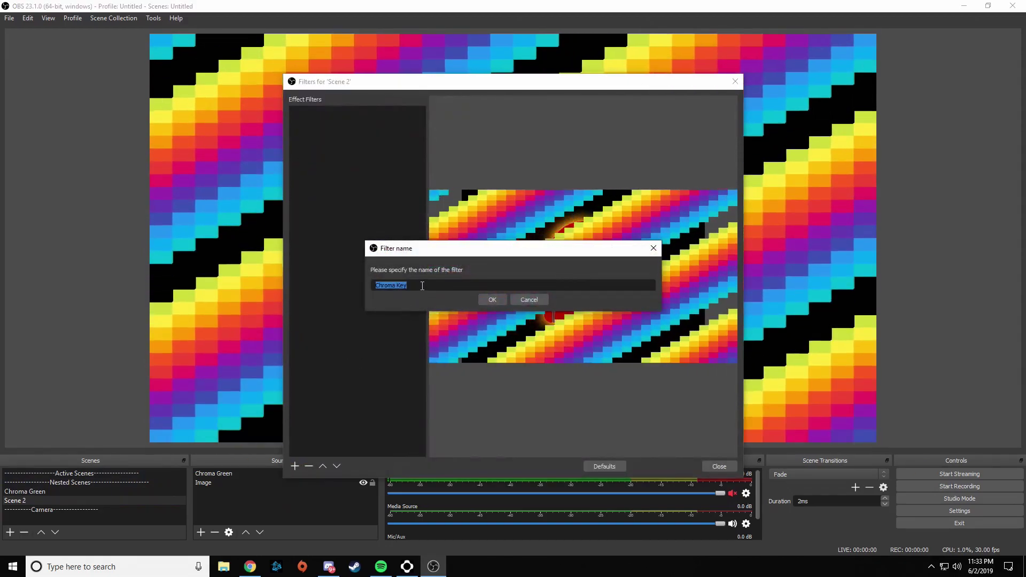
left_click(421, 285)
type("Blue")
key("Return")
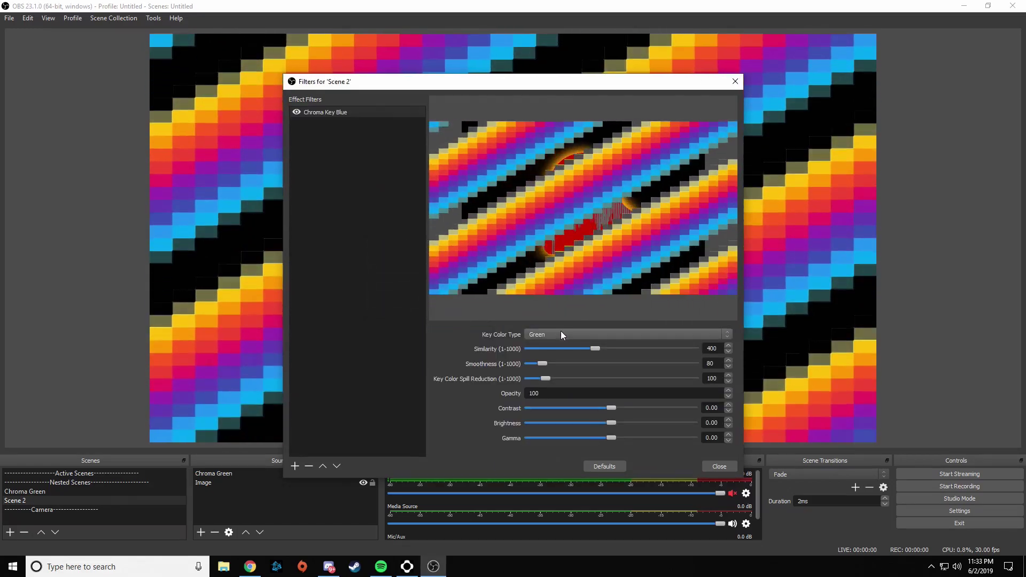
Step: Set the Chroma Key Blue filter's key color type to Blue, similarity to 56, and smoothness and key color spill reduction to 1
left_click(560, 334)
left_click(560, 350)
left_click_drag(542, 363, 530, 378)
left_click_drag(598, 349, 547, 354)
left_click_drag(535, 85, 546, 370)
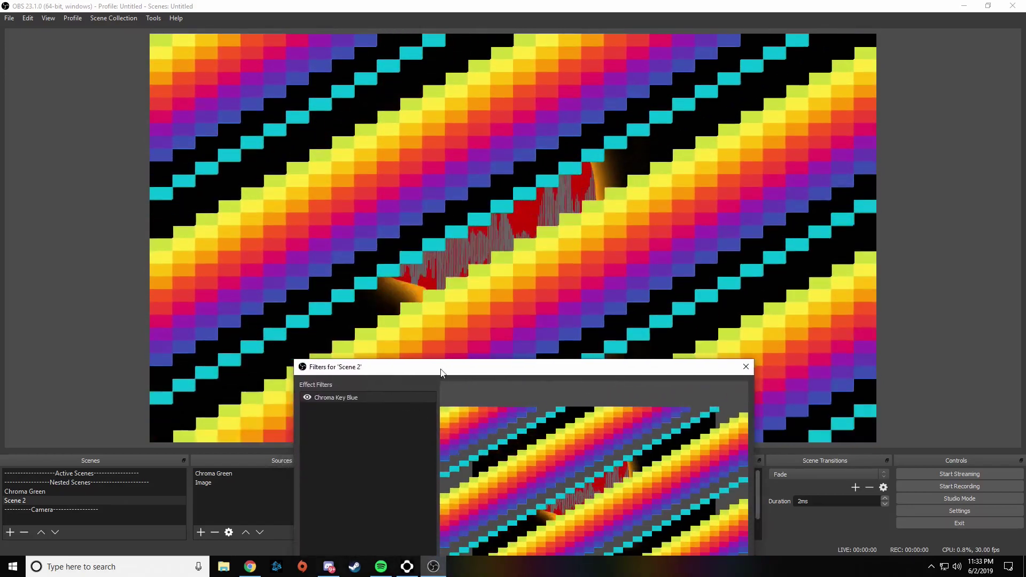
left_click_drag(441, 373, 478, 143)
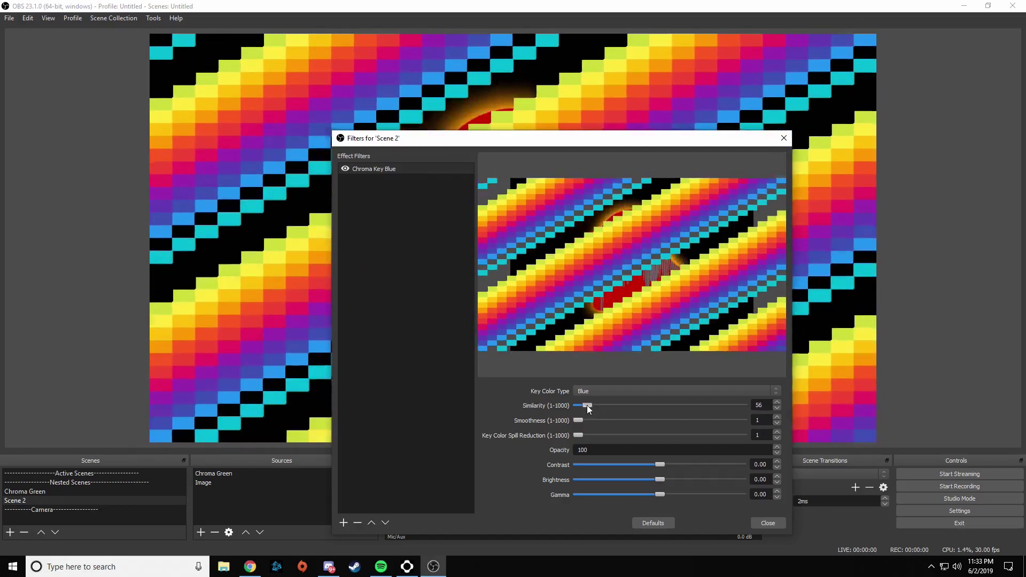
left_click(768, 523)
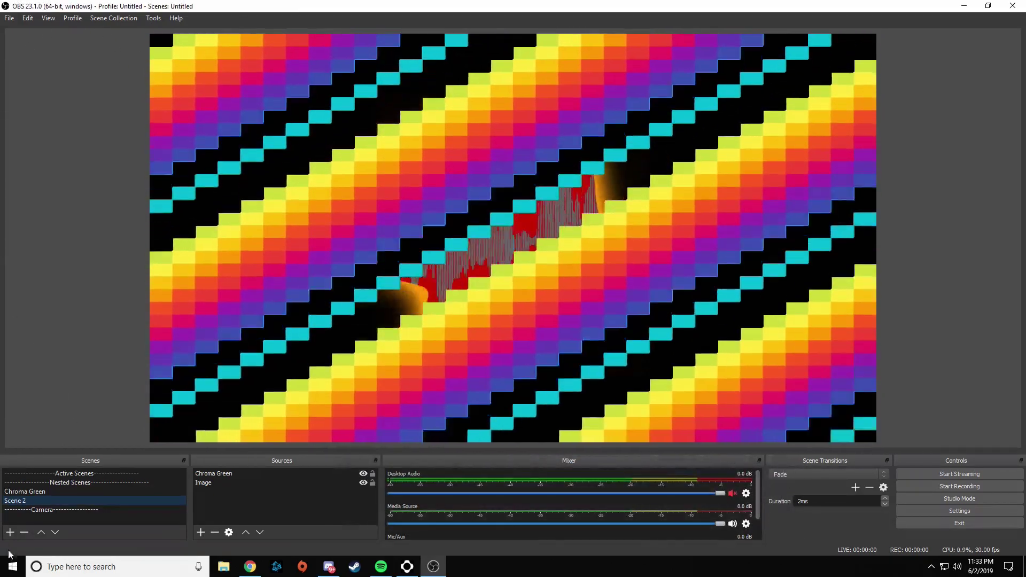
Step: Add another scene named Scene 3 and place it directly below Scene 2 in the scene list
left_click(11, 532)
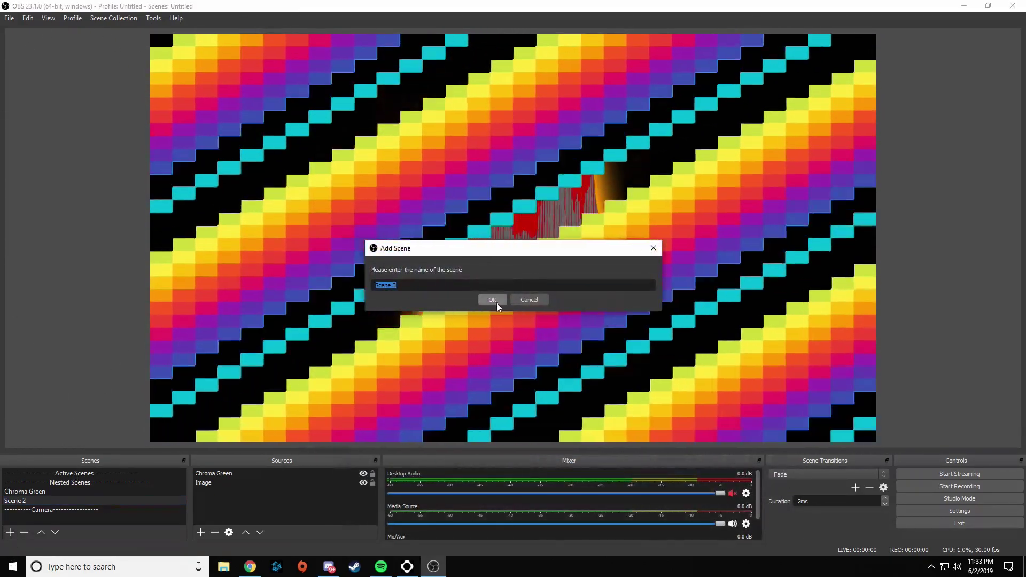
left_click(498, 301)
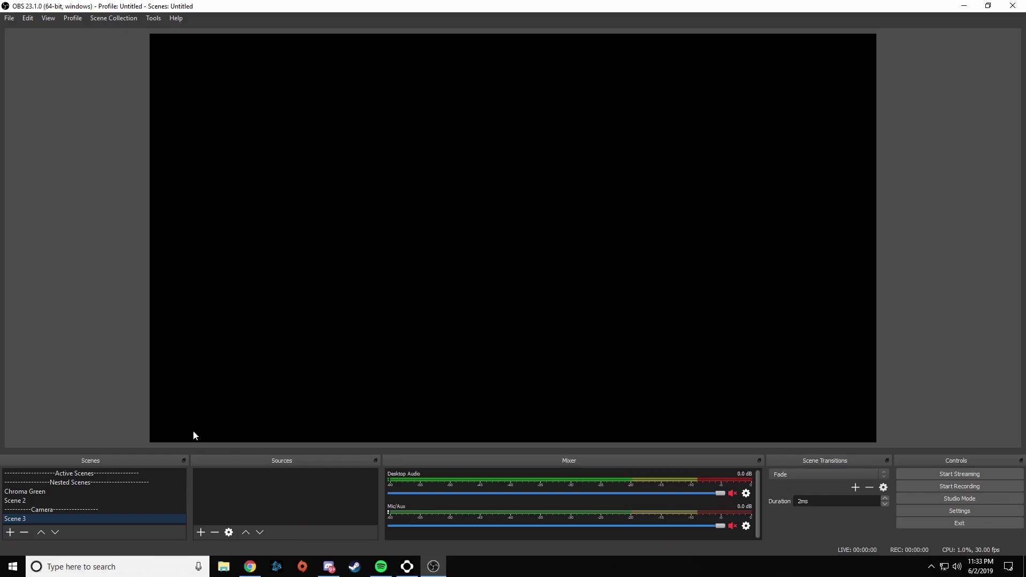
left_click_drag(21, 518, 21, 502)
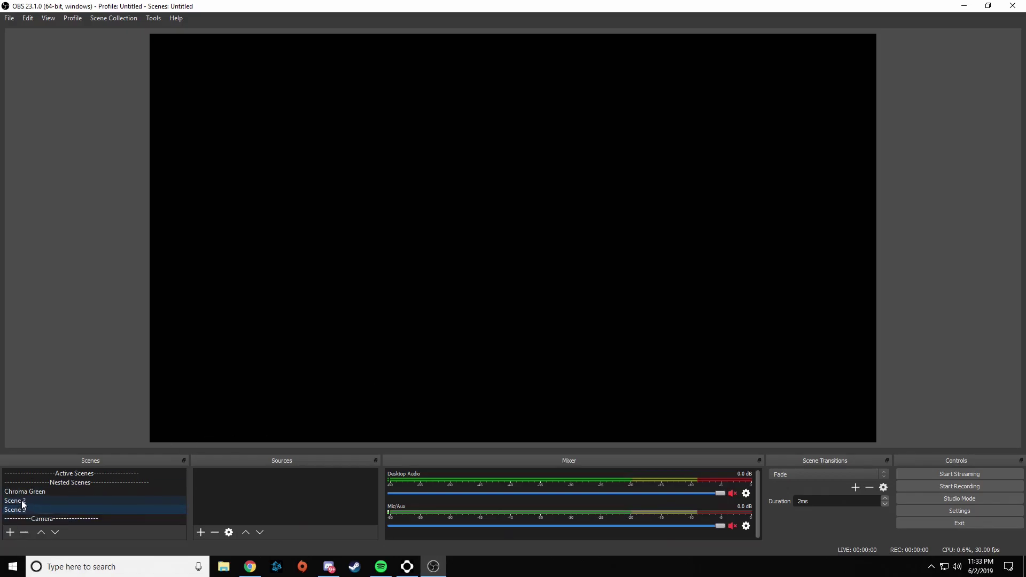
Step: Rename Scene 2 as Chroma Blue
right_click(23, 503)
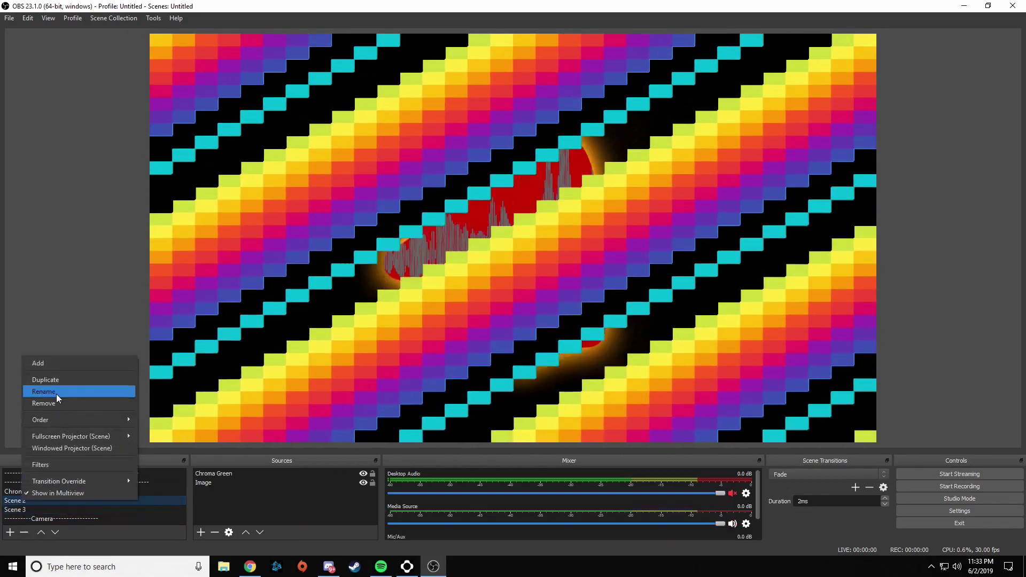
left_click(56, 393)
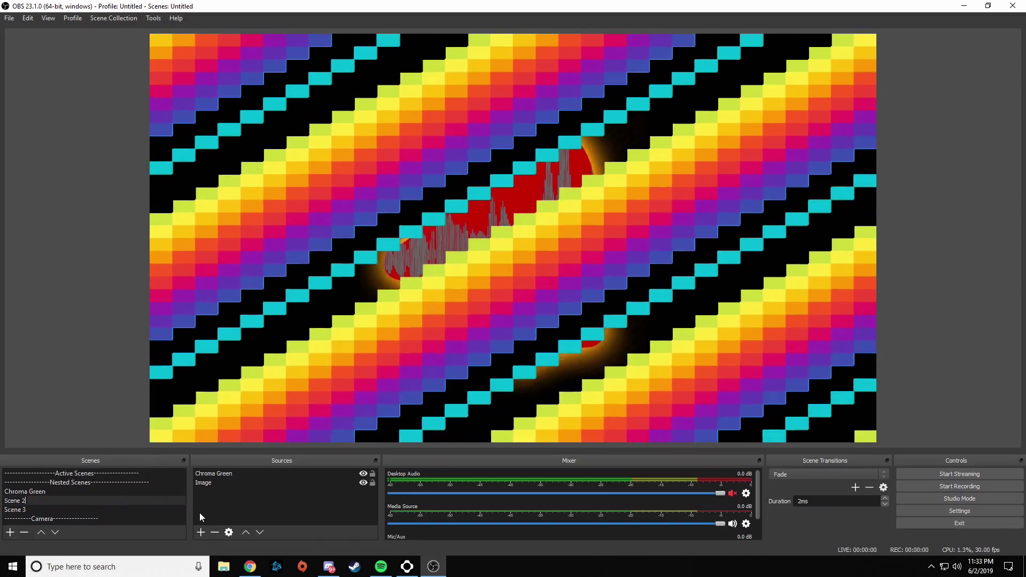
key("BackSpace")
key("BackSpace")
key("BackSpace")
key("BackSpace")
key("BackSpace")
key("BackSpace")
key("BackSpace")
type("CV")
key("BackSpace")
key("BackSpace")
type("C")
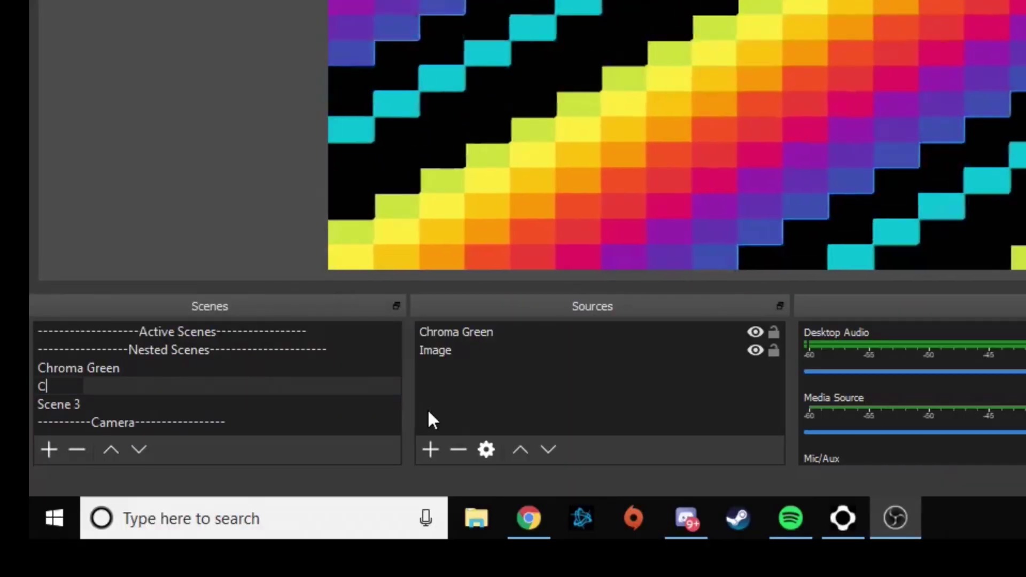
type("hroma Blue")
key("Return")
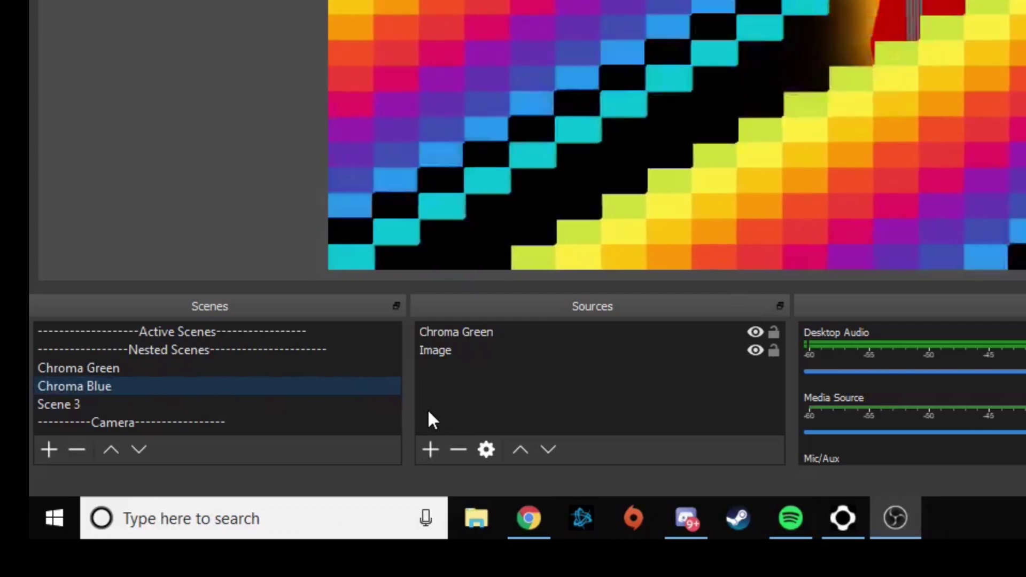
Step: Add the existing Chroma Blue scene as a visible source in Scene 3
left_click(165, 405)
left_click(430, 450)
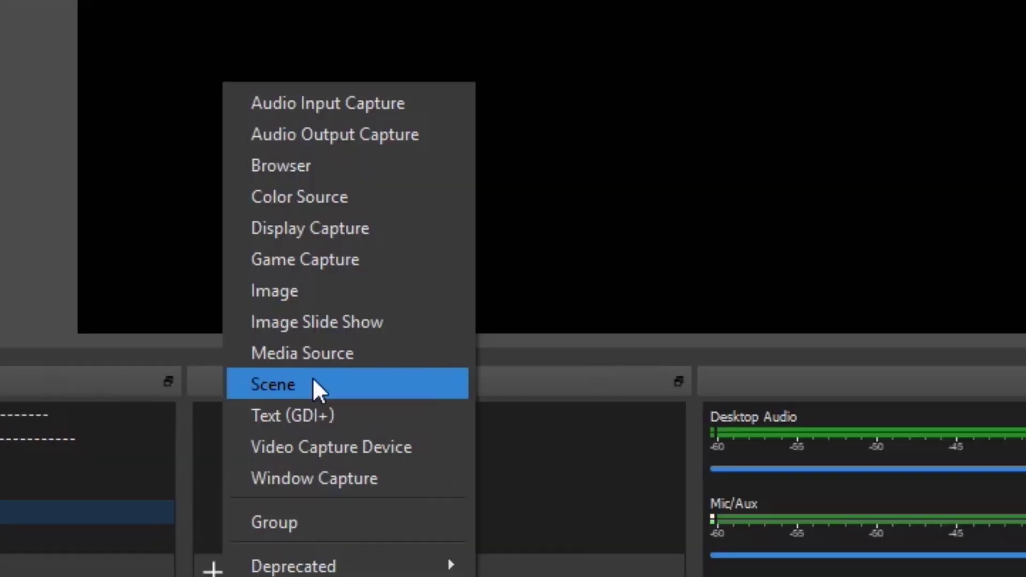
left_click(313, 377)
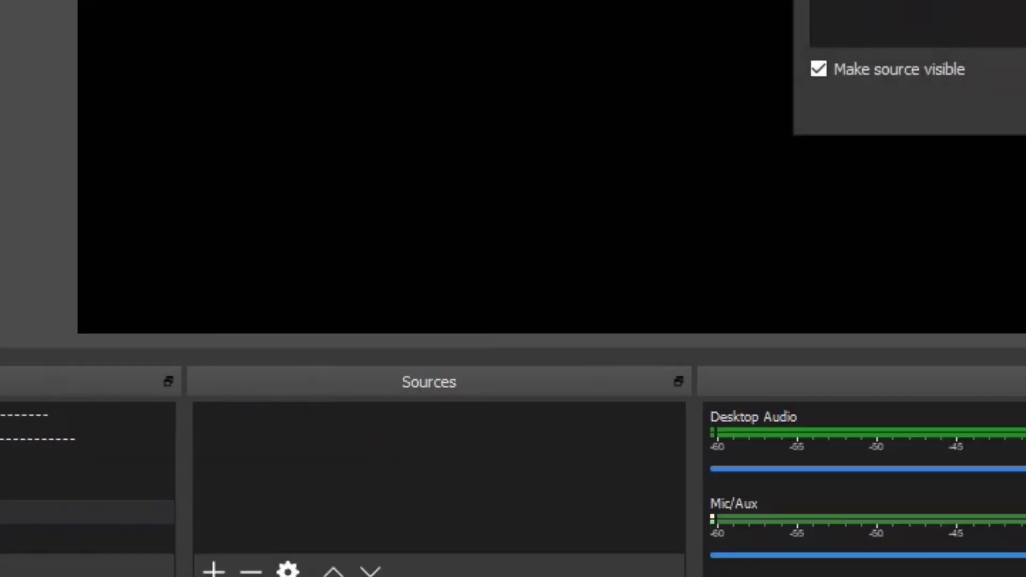
left_click(420, 270)
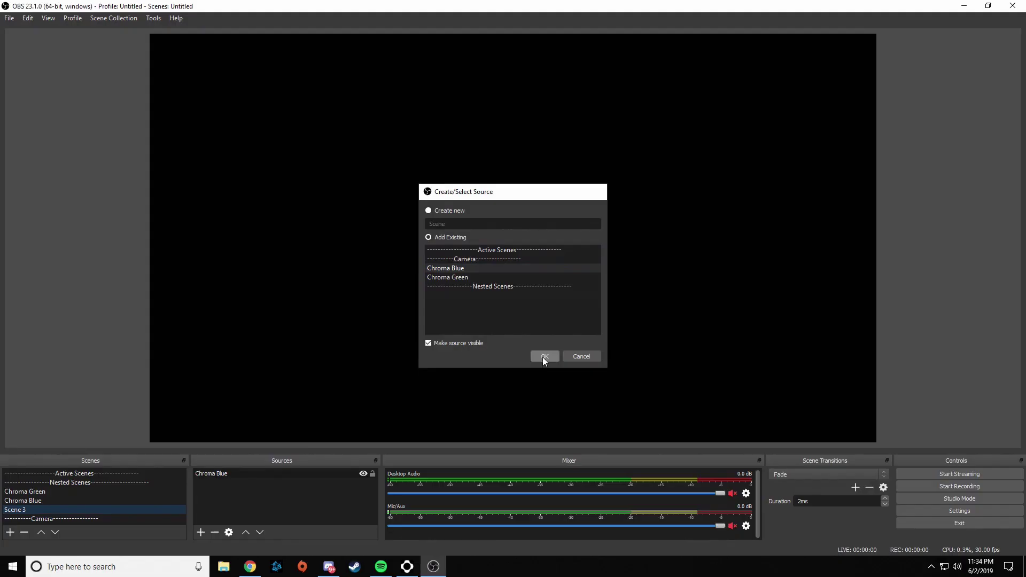
left_click(643, 497)
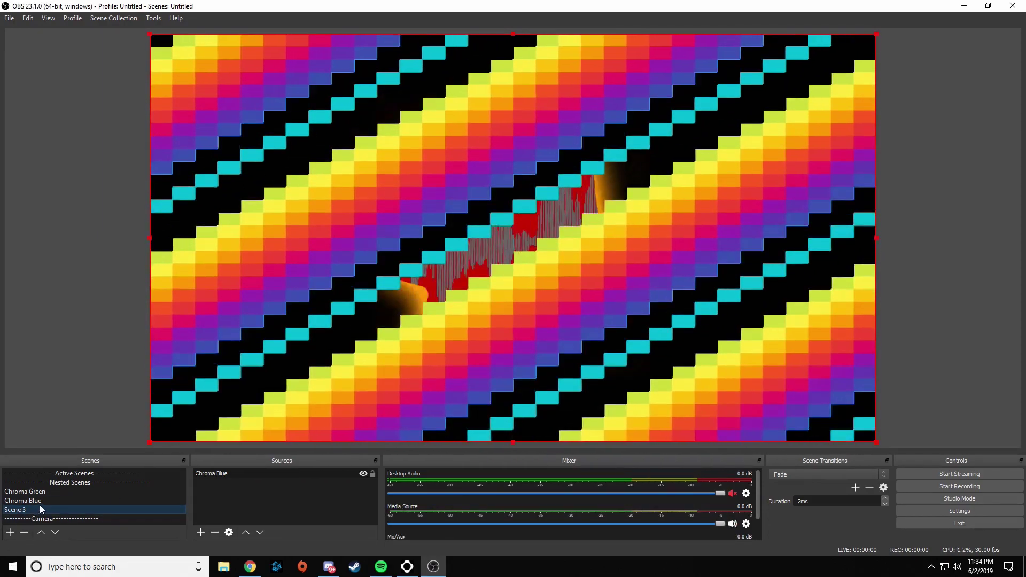
Step: Add an Image source to Scene 3 using ghost-512 and order it beneath the Chroma Blue source
left_click(38, 503)
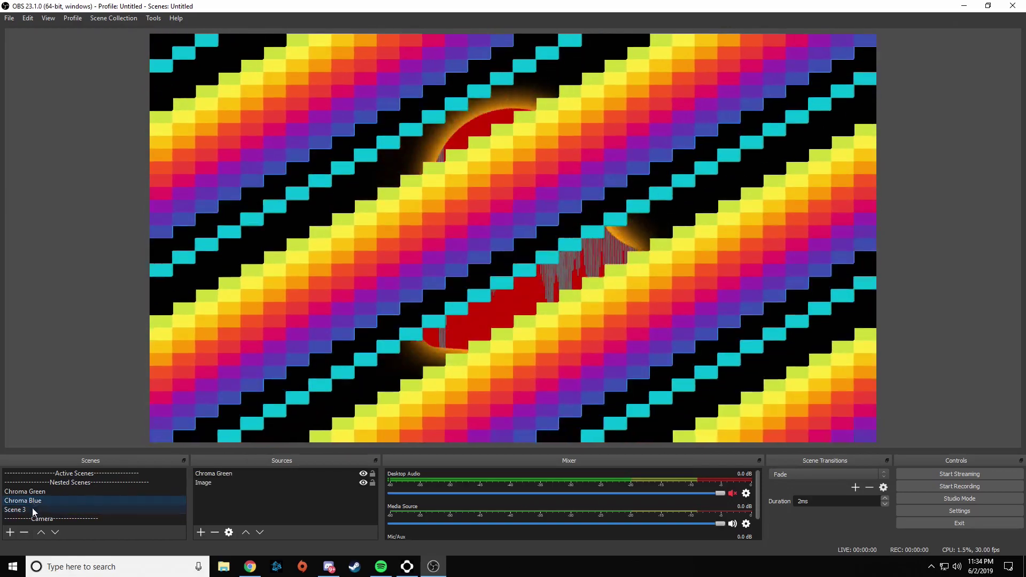
left_click(33, 511)
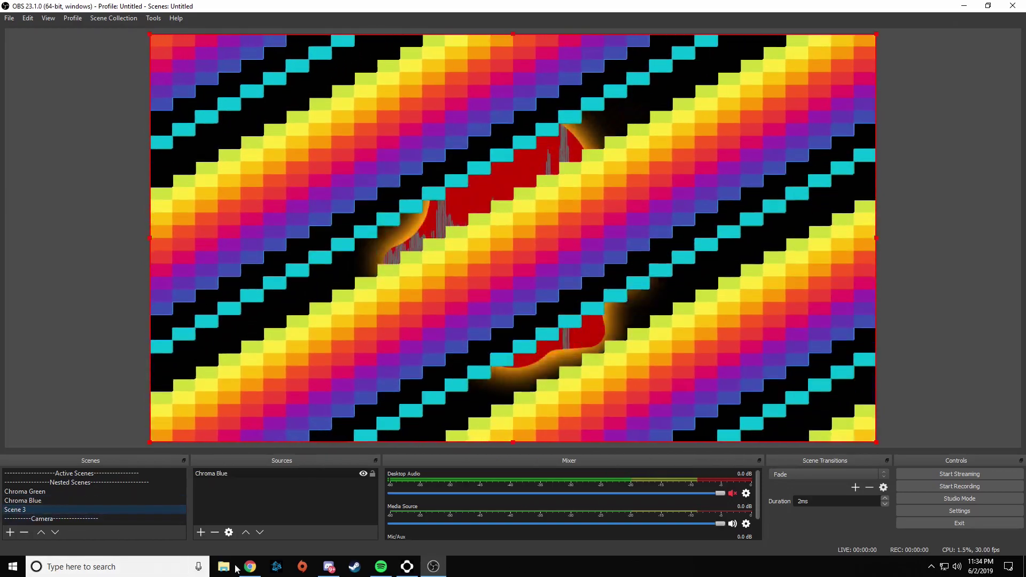
left_click(200, 532)
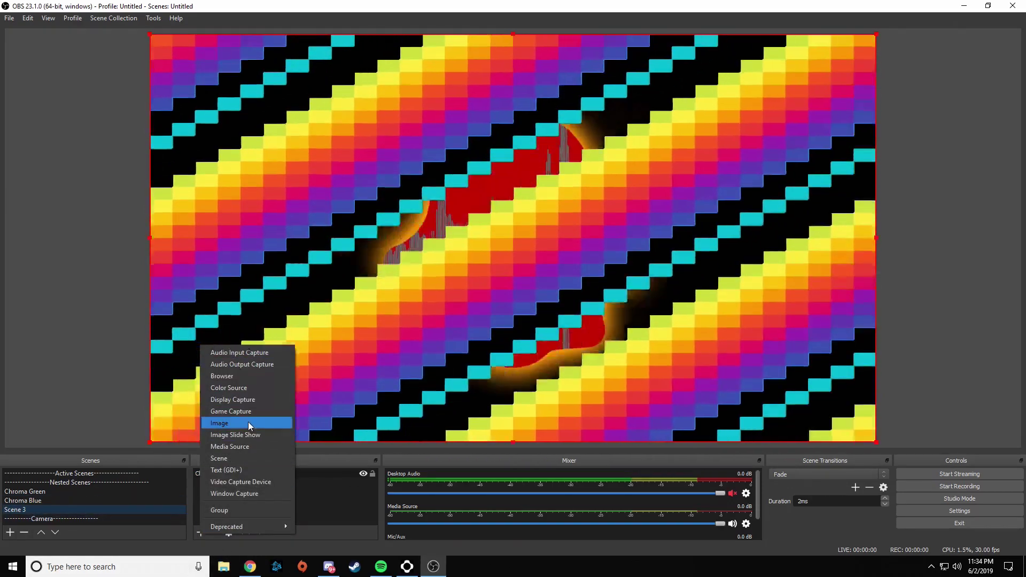
left_click(248, 423)
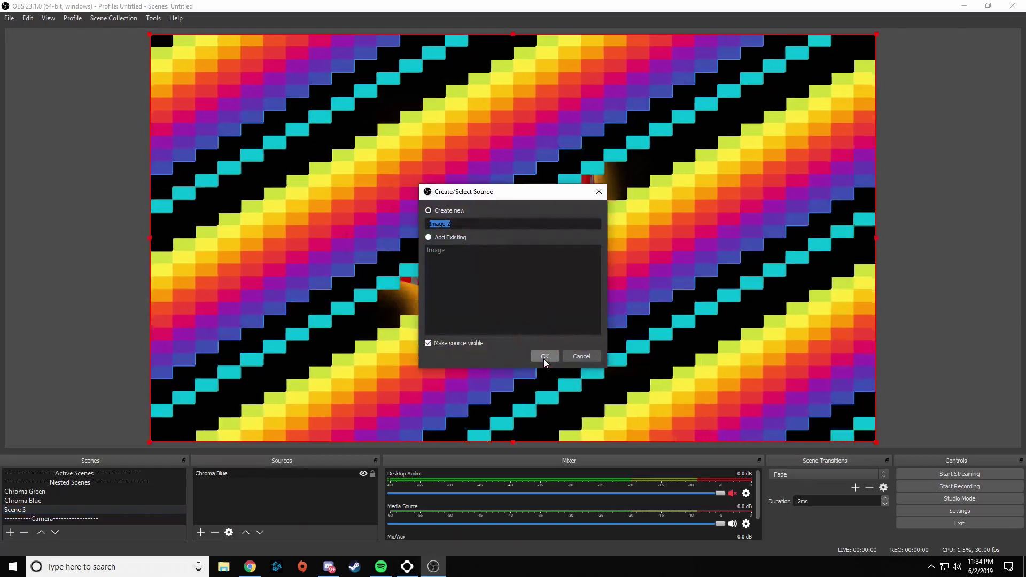
left_click(544, 357)
left_click(674, 348)
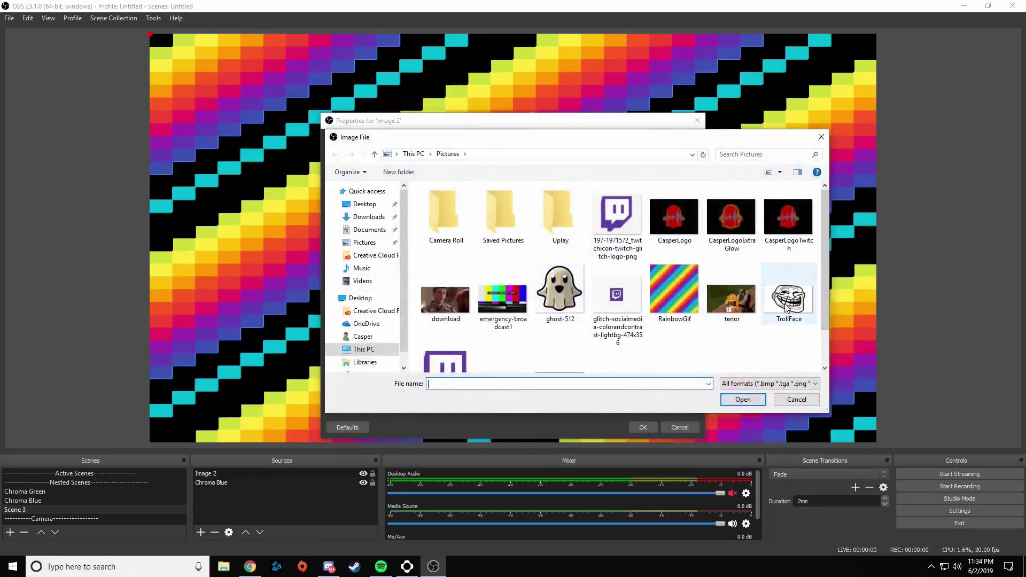
scroll(575, 314, "down", 1)
left_click(559, 248)
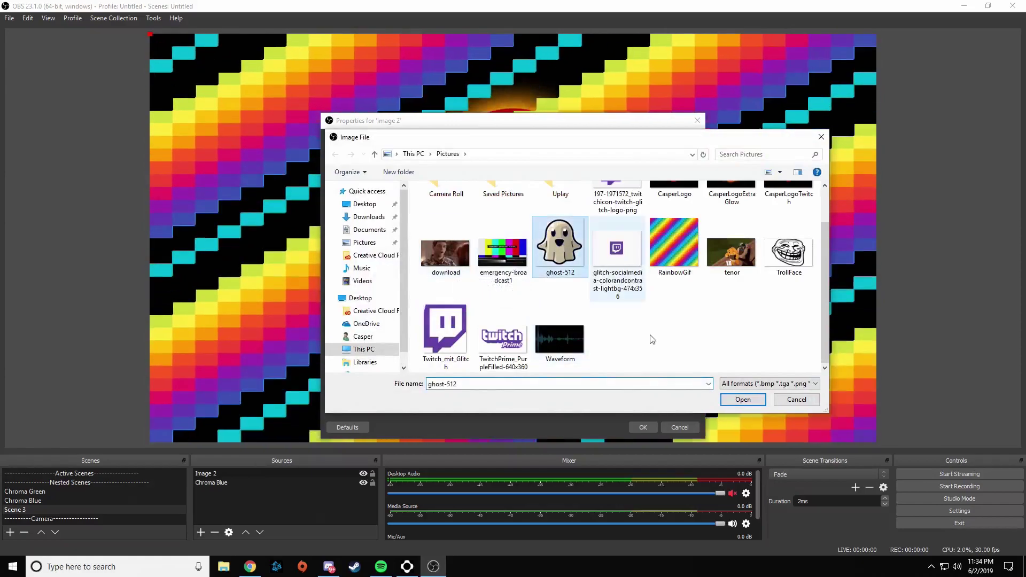
left_click(739, 401)
left_click(644, 427)
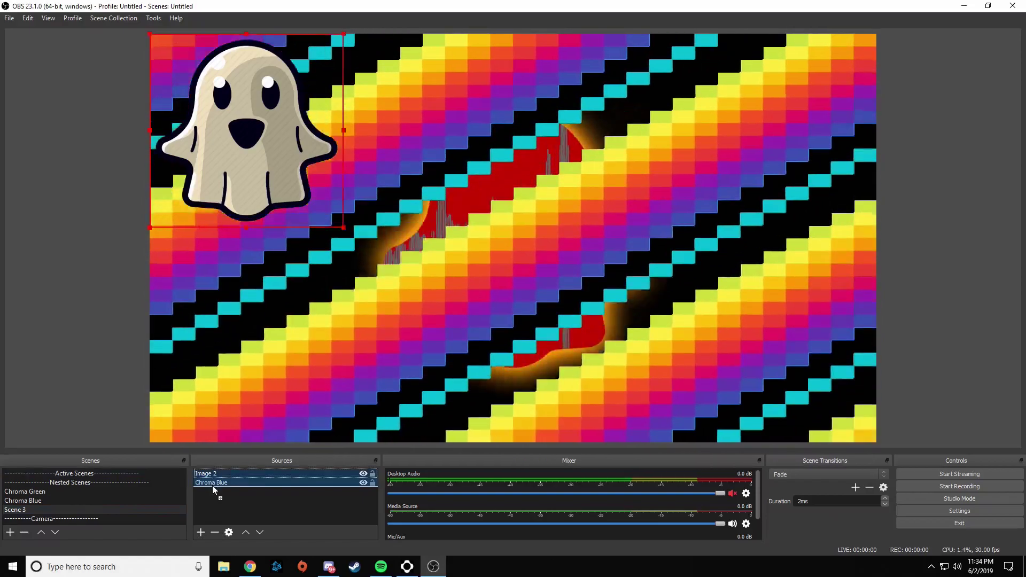
left_click_drag(213, 484, 217, 485)
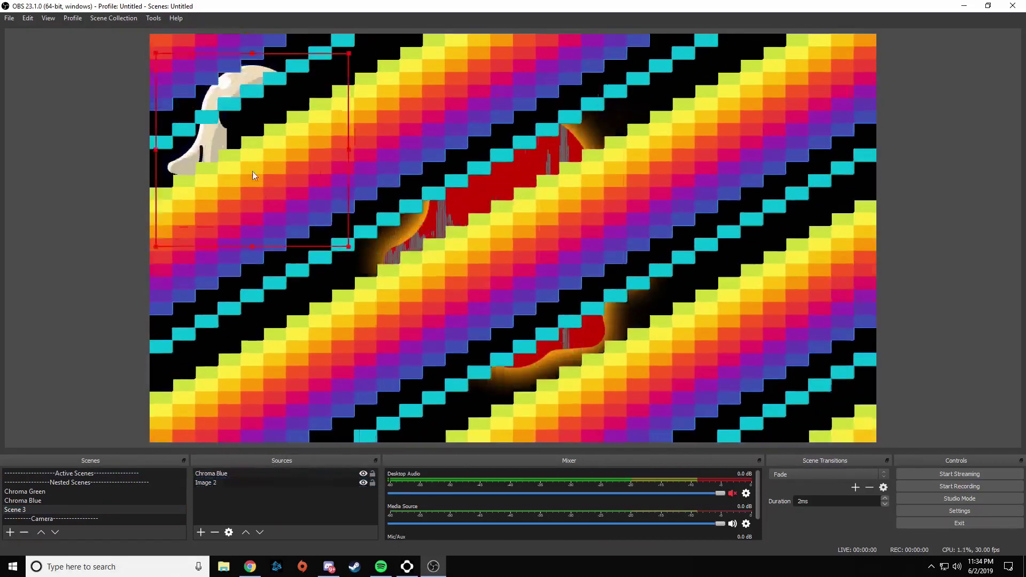
Step: Enlarge the ghost image in Scene 3 and center it on the canvas over the logo's area
left_click_drag(252, 171, 518, 262)
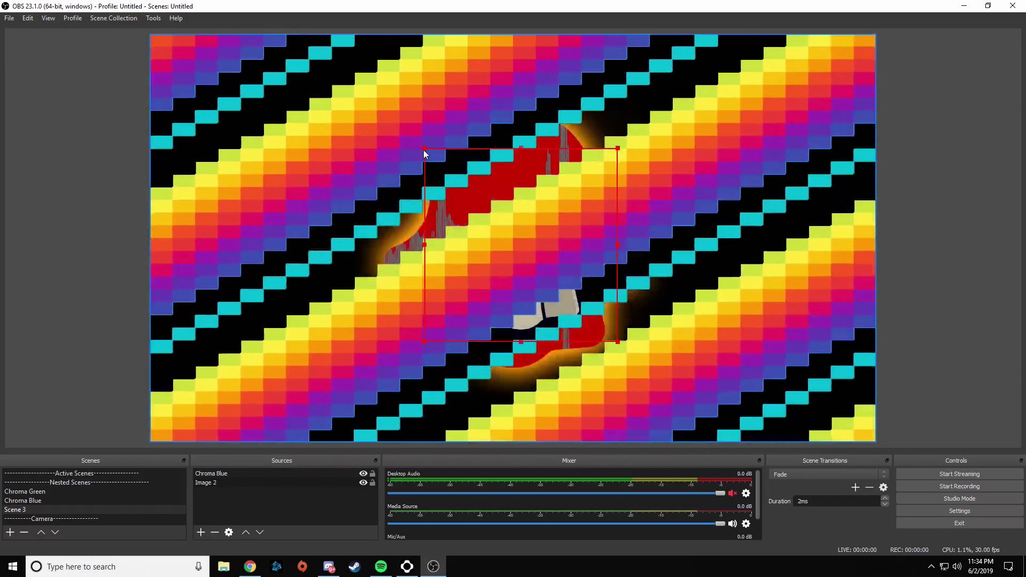
left_click_drag(424, 147, 331, 116)
left_click_drag(470, 183, 518, 230)
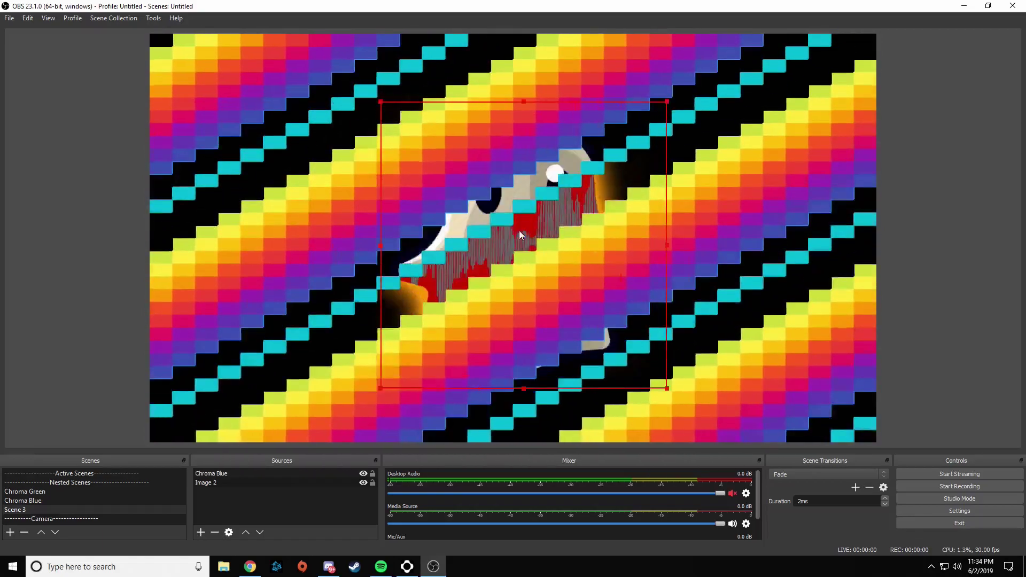
left_click_drag(519, 230, 514, 230)
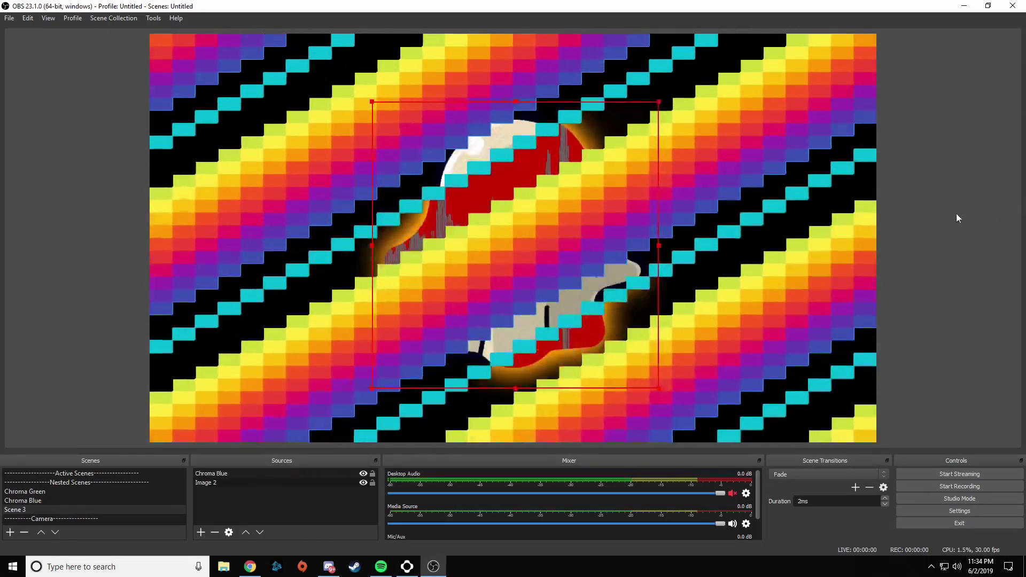
left_click(943, 222)
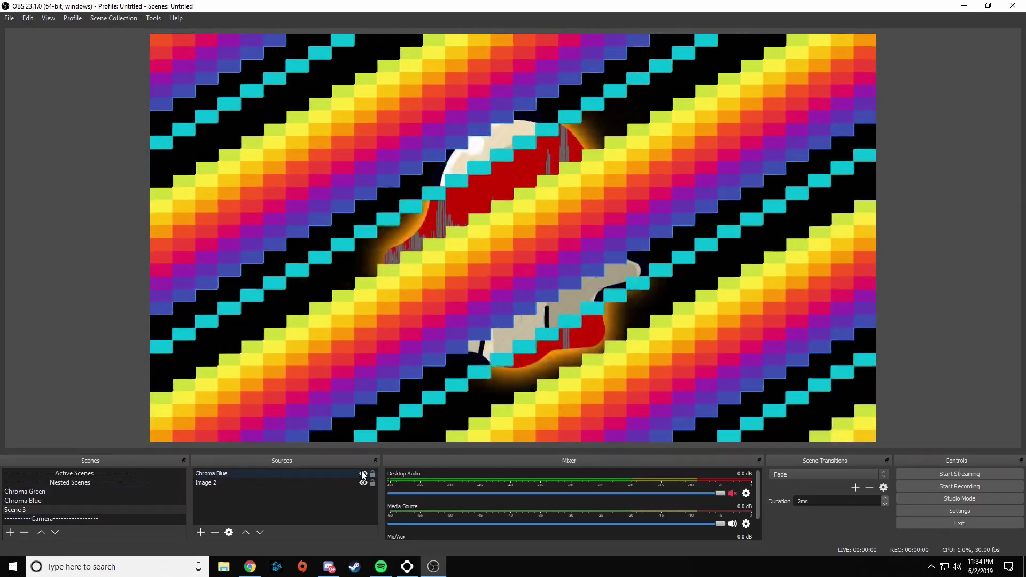
Step: Toggle the Chroma Blue source off and on to compare Scene 3 with and without it, and review the nested chroma scenes
left_click(362, 473)
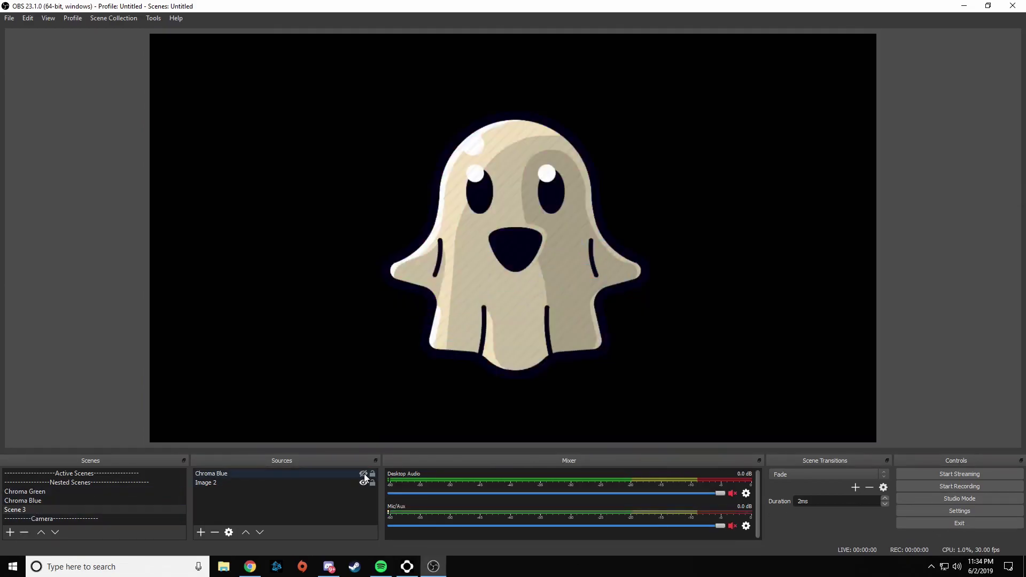
left_click(364, 474)
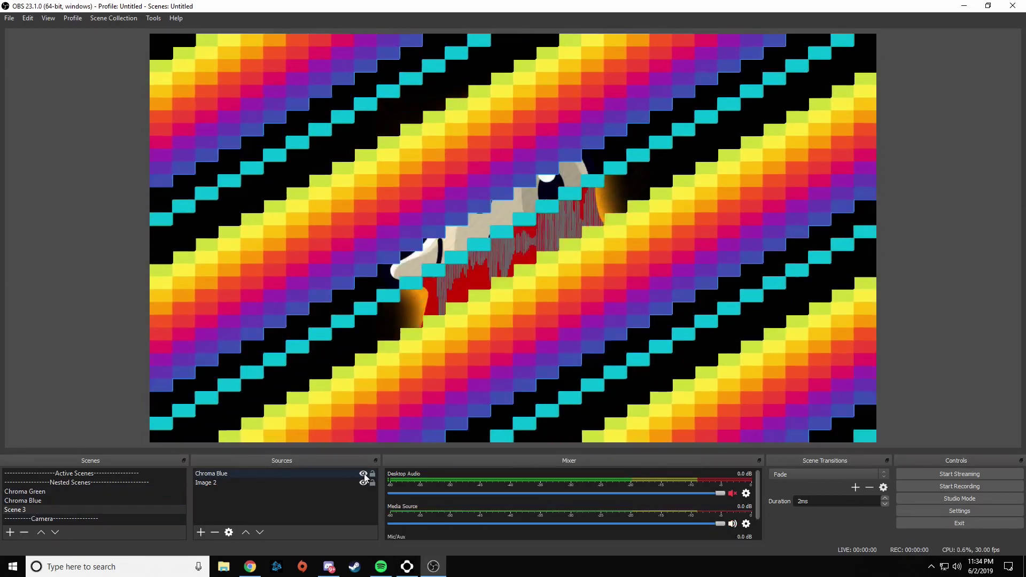
left_click(364, 474)
left_click(364, 474)
left_click(364, 474)
left_click(364, 474)
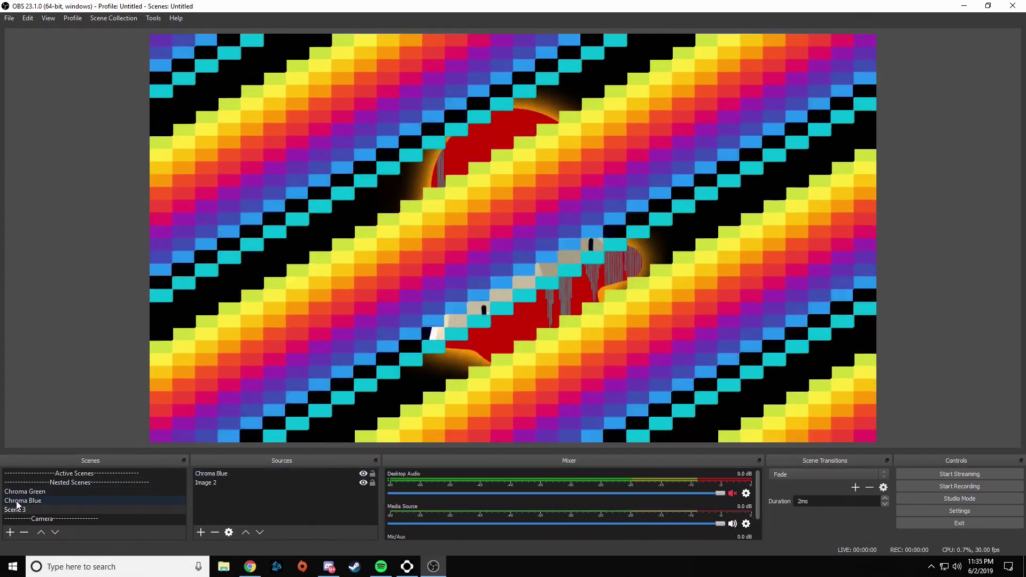
left_click(18, 493)
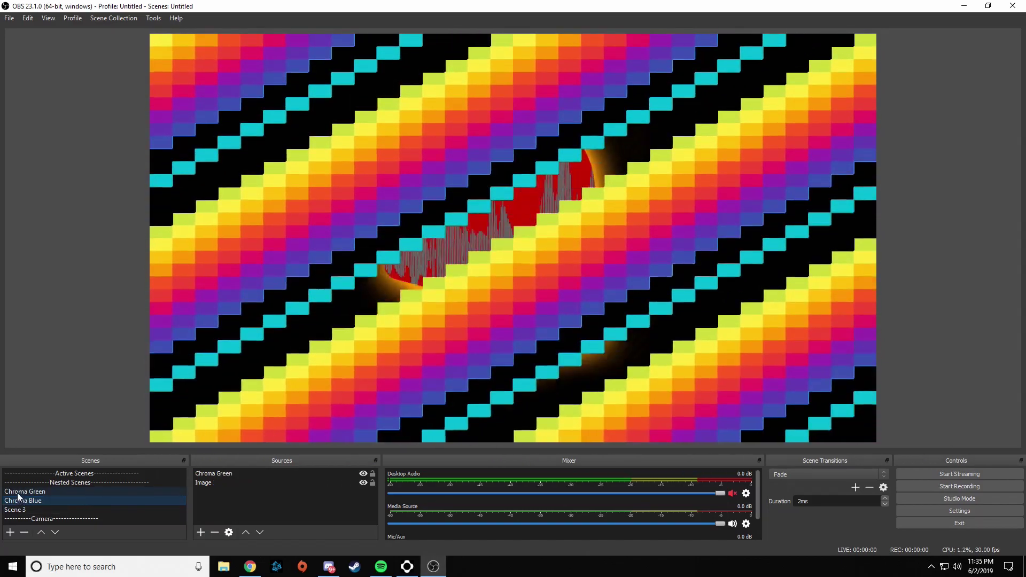
Step: Add the existing Image 2 source to the Chroma Green scene as a visible source
left_click(20, 491)
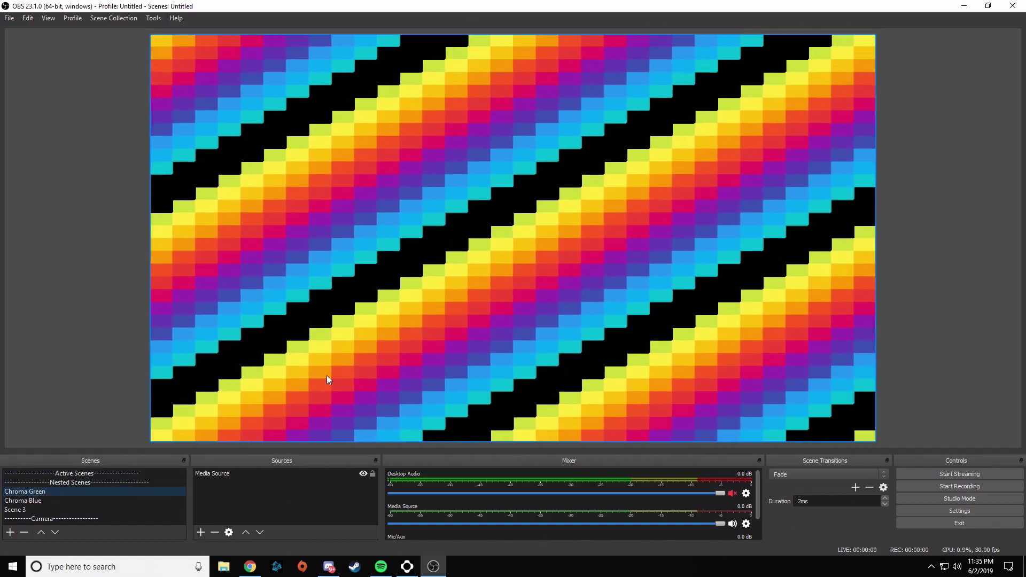
left_click(200, 533)
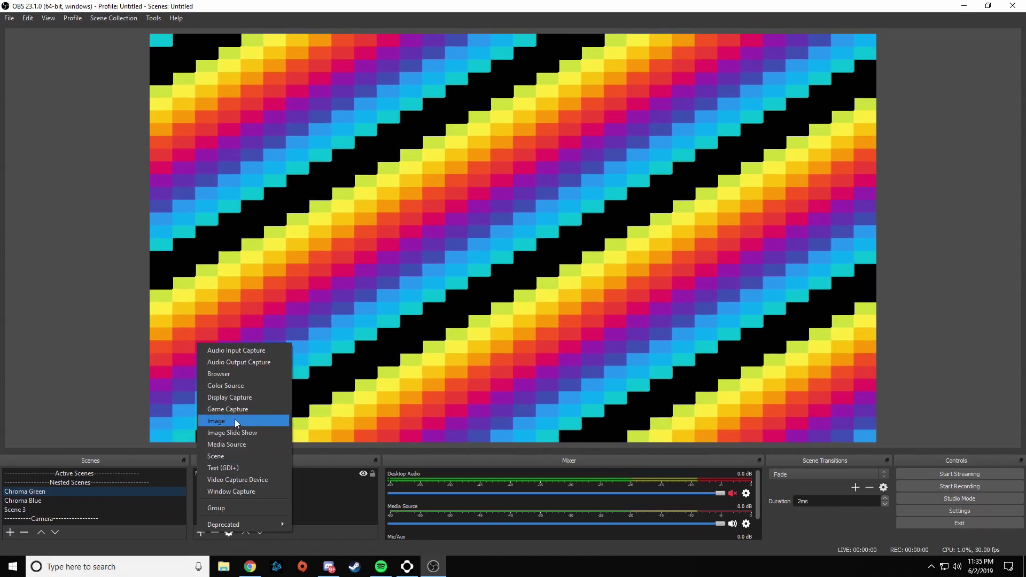
left_click(235, 421)
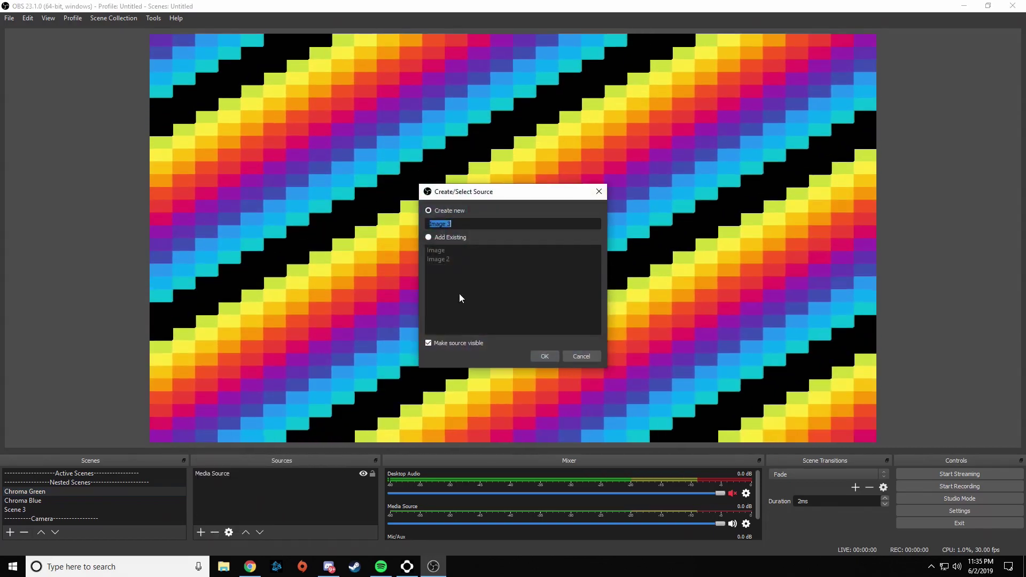
left_click(444, 238)
left_click(449, 259)
left_click(546, 356)
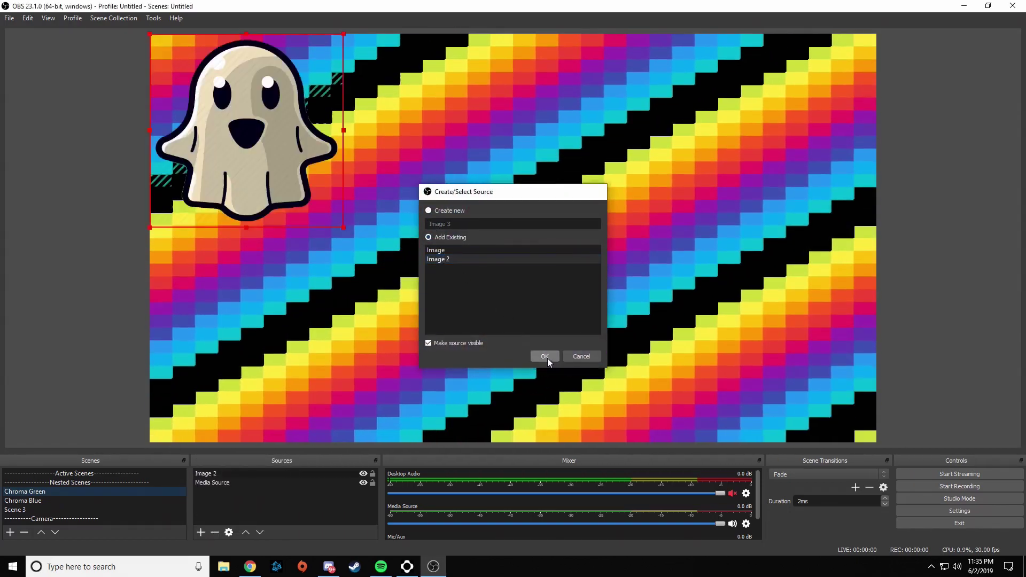
Step: Move the ghost image to the middle of the Chroma Green canvas and order it beneath the Media Source
left_click_drag(261, 128, 554, 242)
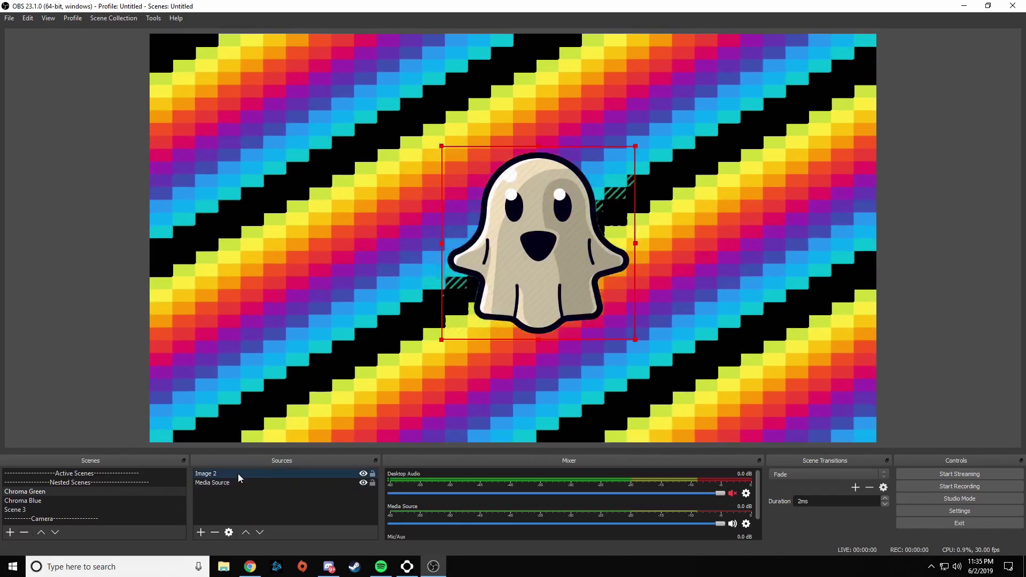
left_click_drag(239, 474, 236, 486)
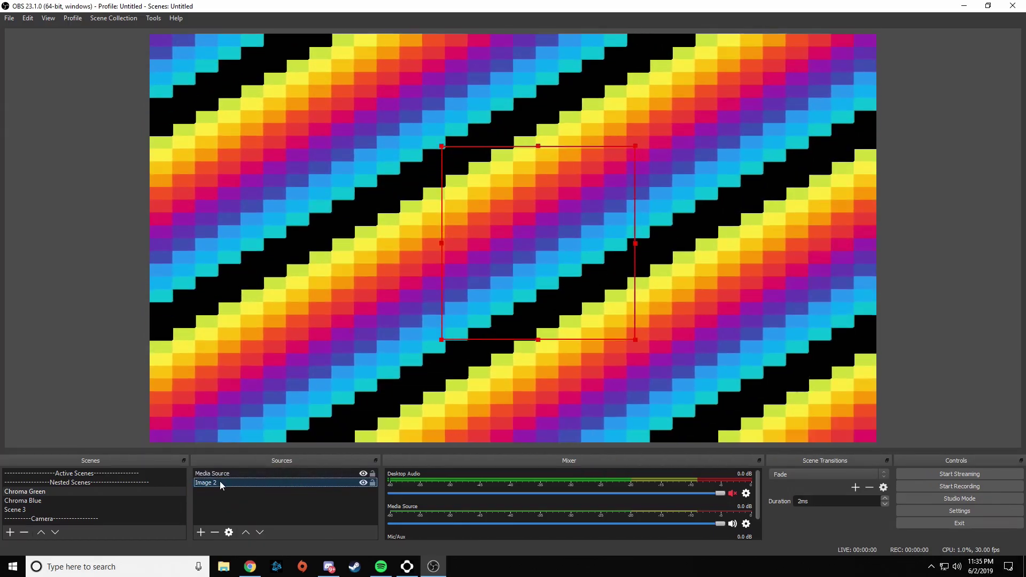
left_click(220, 474)
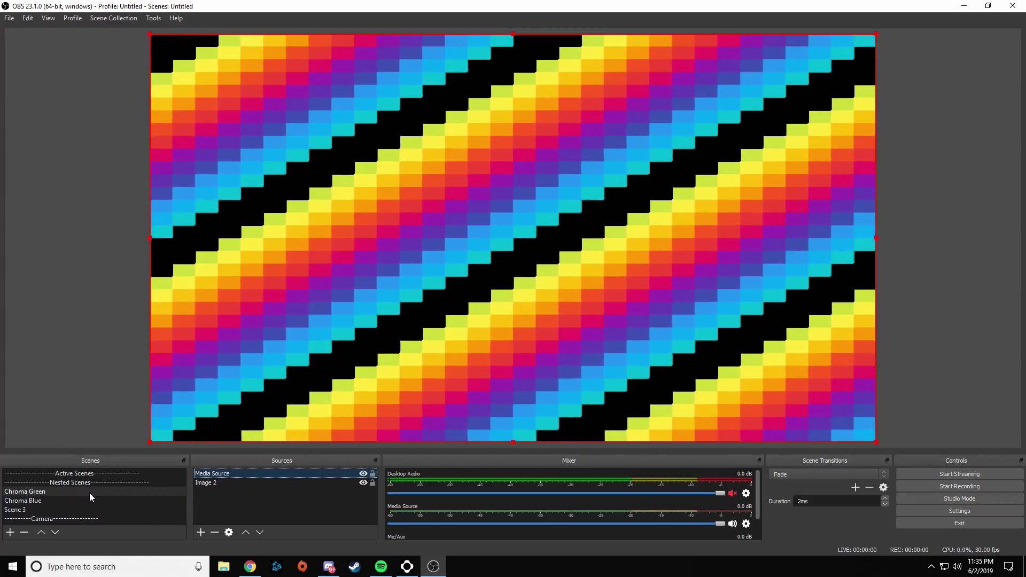
Step: Remove the Image 2 source from the Chroma Green scene
left_click(248, 484)
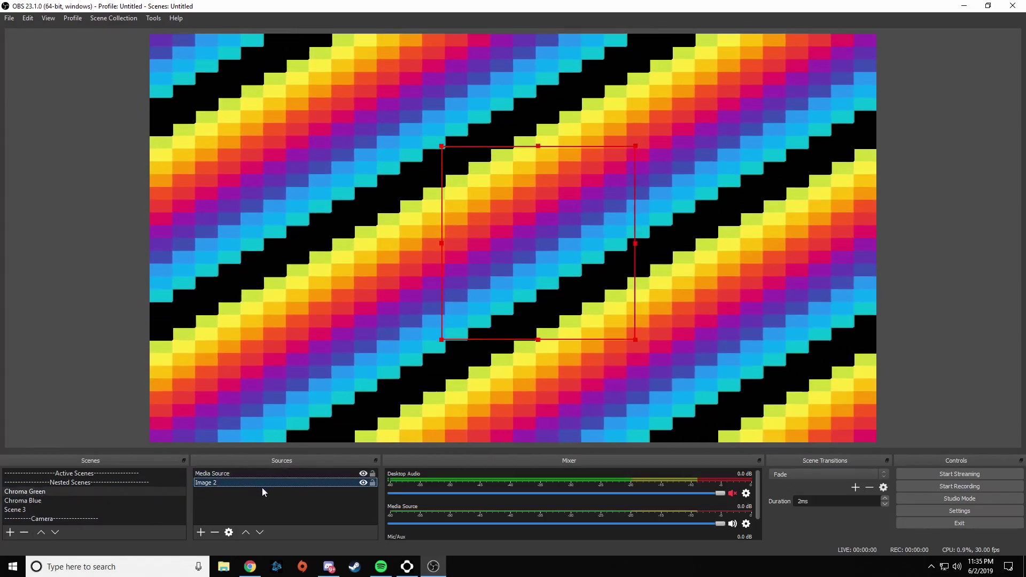
key("Delete")
left_click(531, 295)
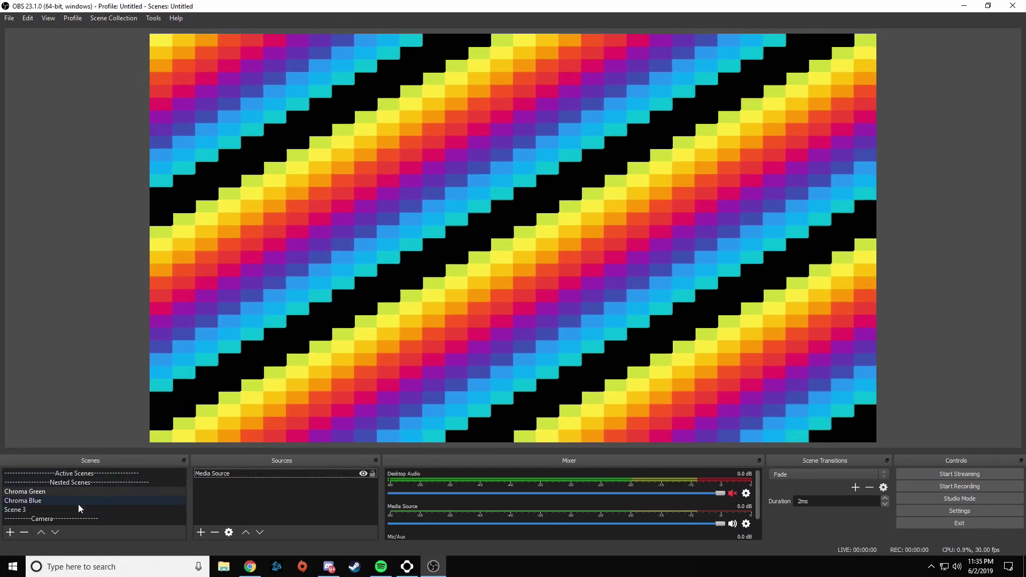
Step: Review the Chroma Key filter on the Chroma Green source in the Chroma Blue scene, and select the Image source beneath it
left_click(79, 503)
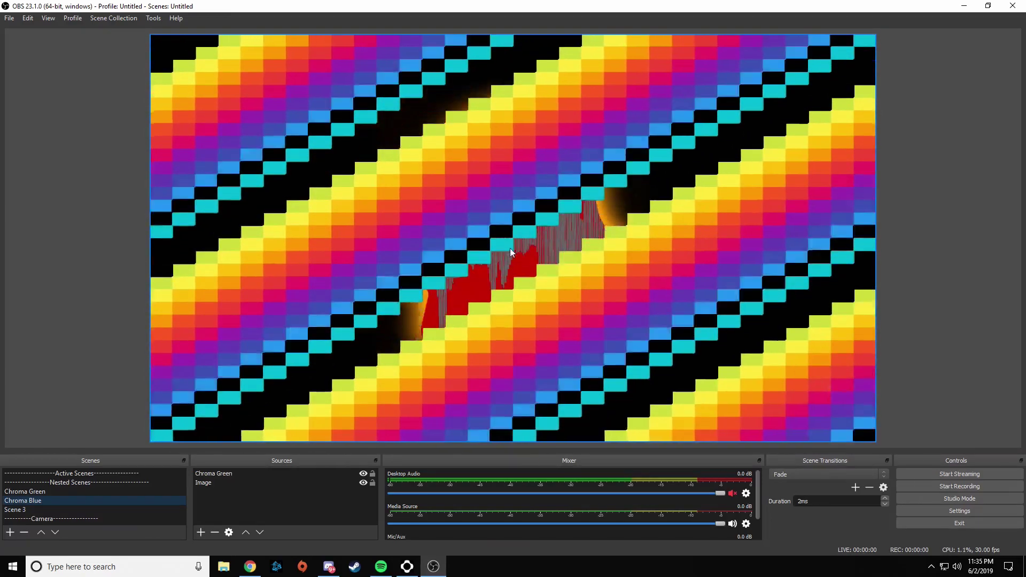
left_click(230, 473)
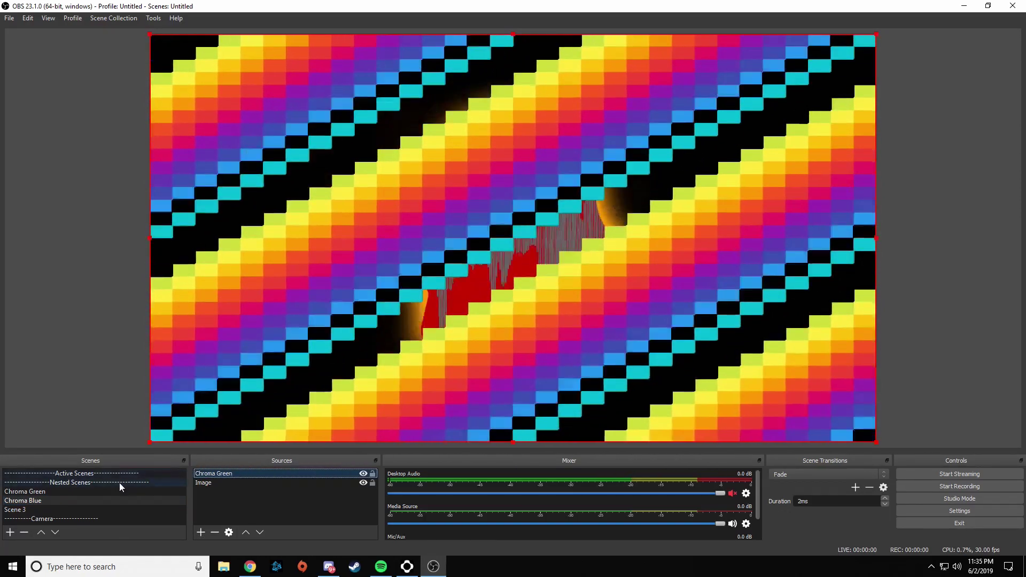
right_click(240, 474)
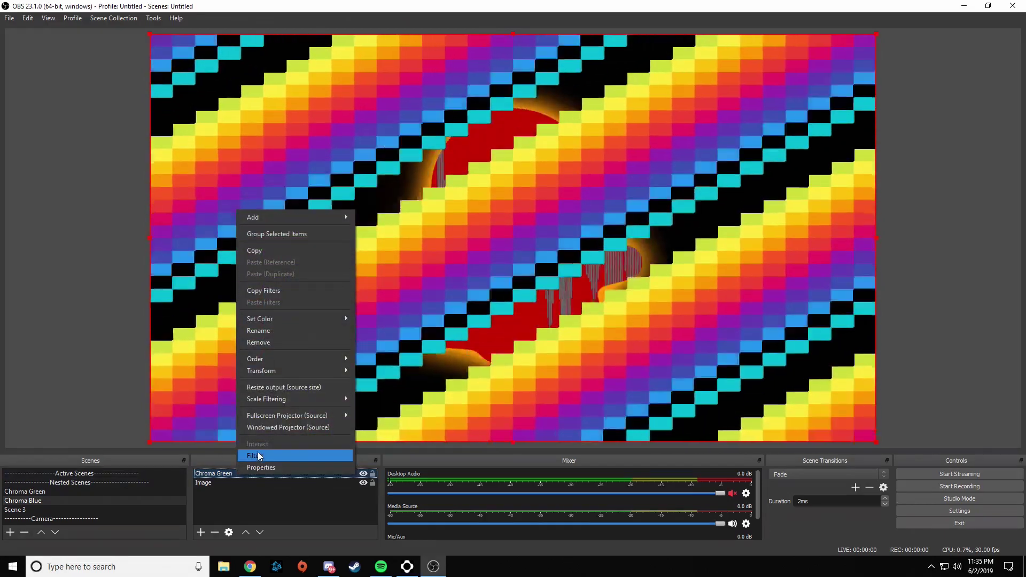
left_click(258, 455)
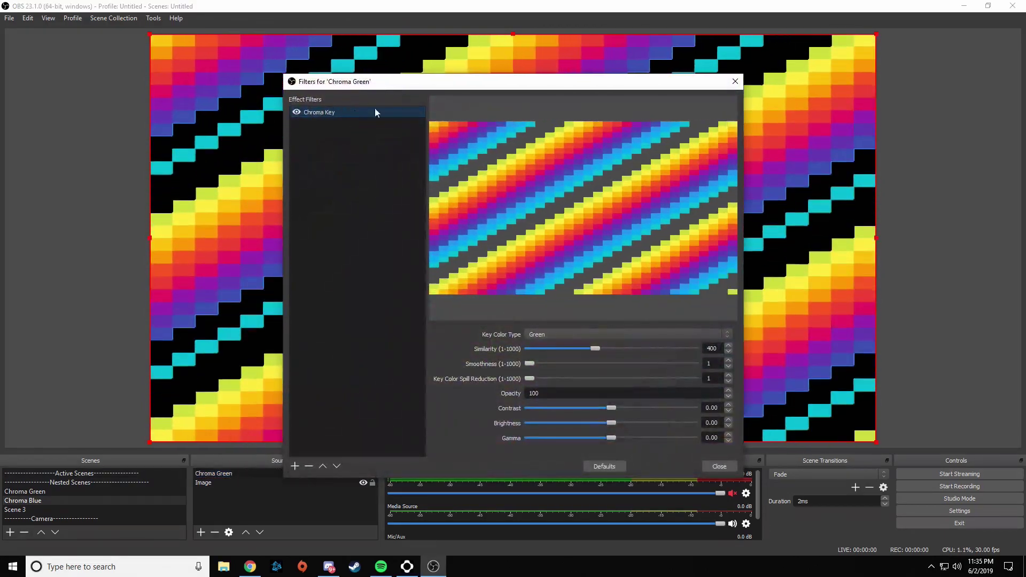
left_click(715, 464)
left_click(216, 483)
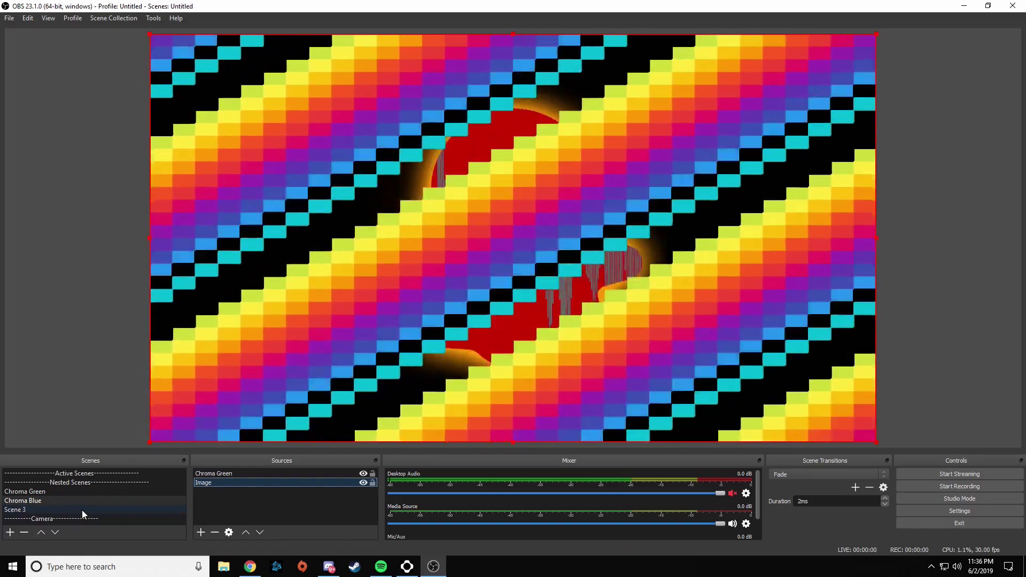
Step: Move Scene 3 up the scene list so it sits under the Active Scenes heading
left_click(82, 510)
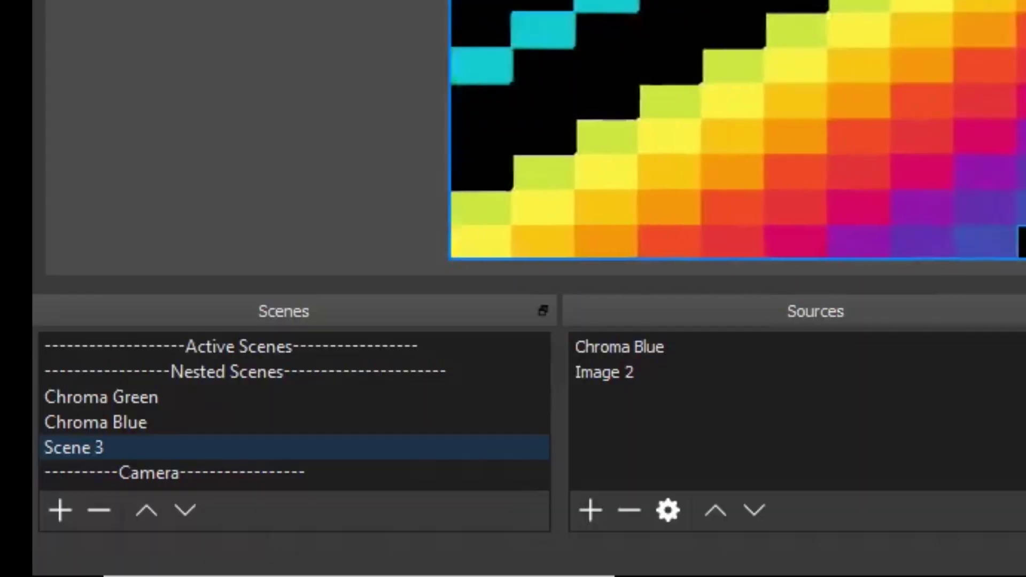
left_click_drag(146, 450, 160, 353)
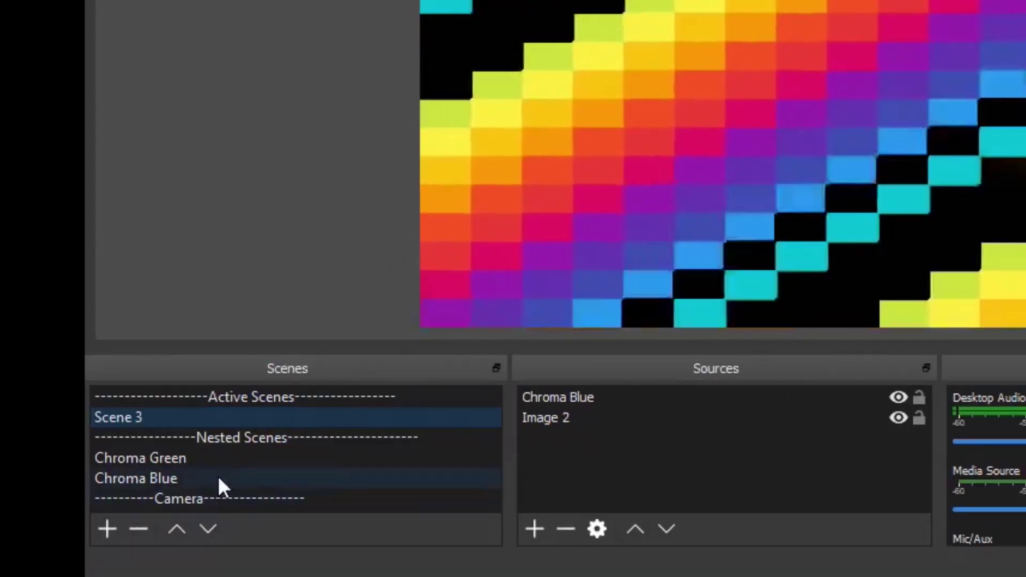
Step: Switch between the Chroma Green and Chroma Blue scenes under the Nested Scenes heading to compare their output
left_click(220, 465)
key("Down")
key("Up")
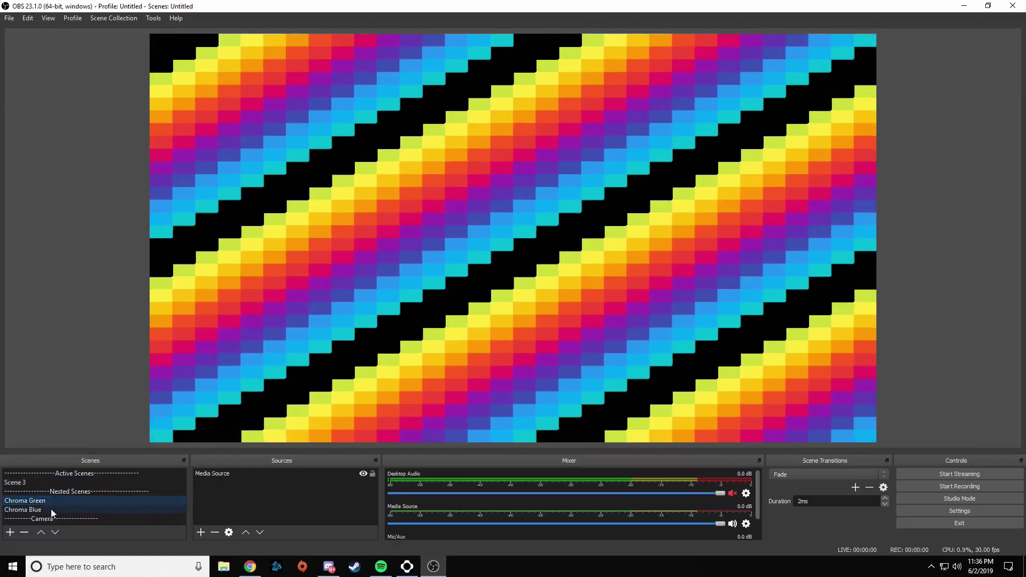
key("Up")
key("Up")
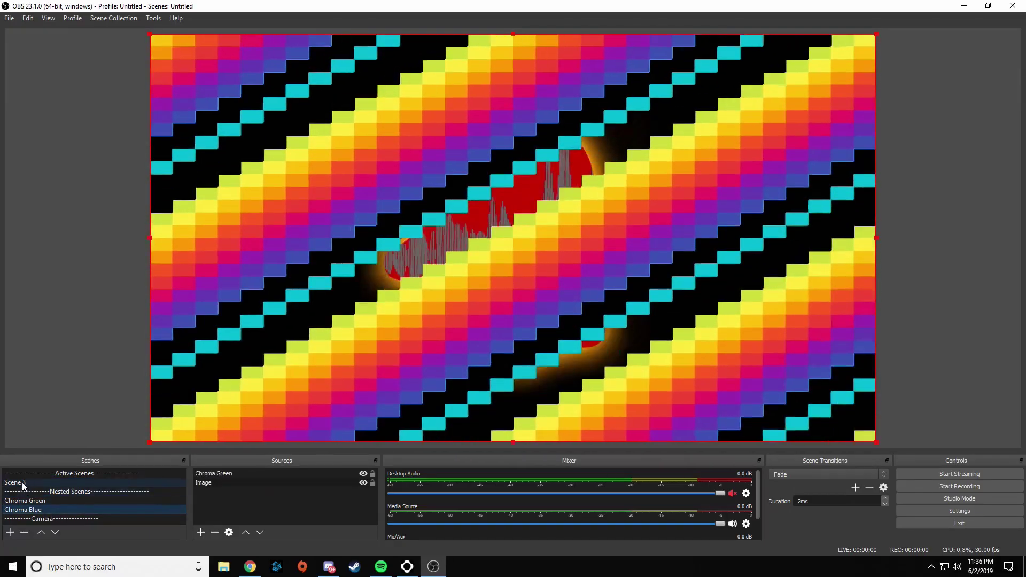